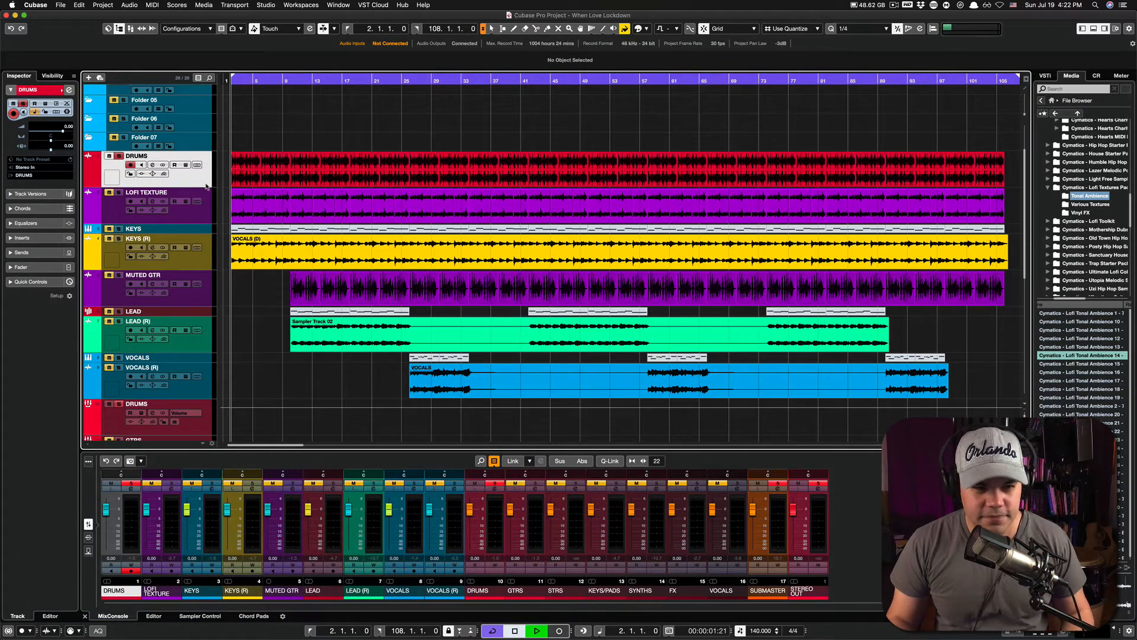
# Step: Play the soloed DRUMS track, add LOFI TEXTURE to the solo, and audition both from the start of the project
pyautogui.press('space')
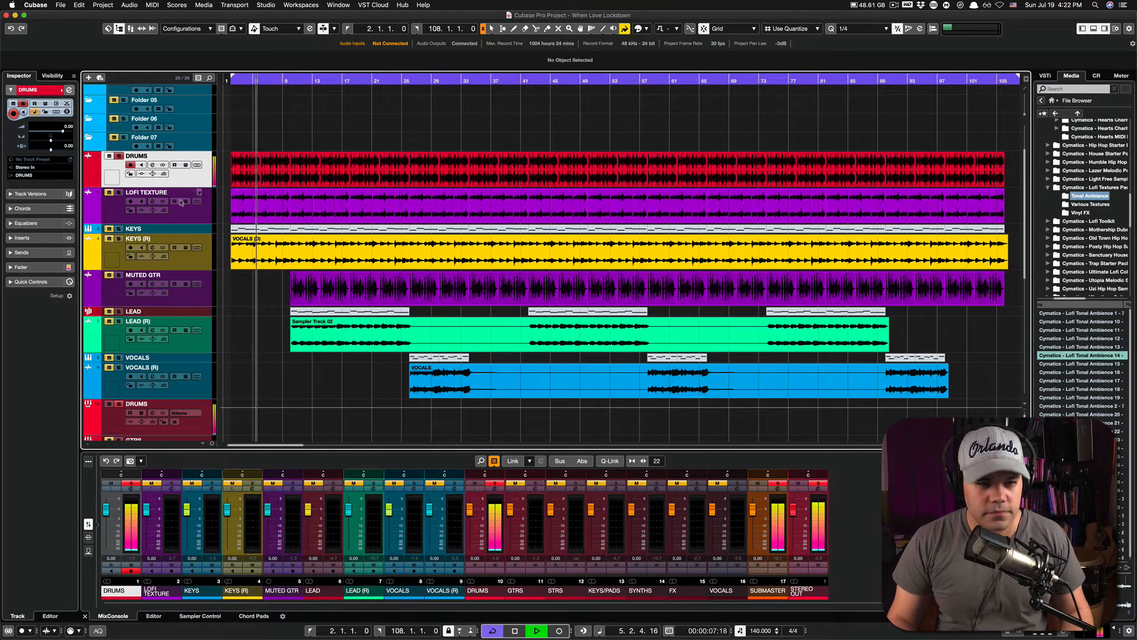
pyautogui.click(119, 192)
pyautogui.click(191, 214)
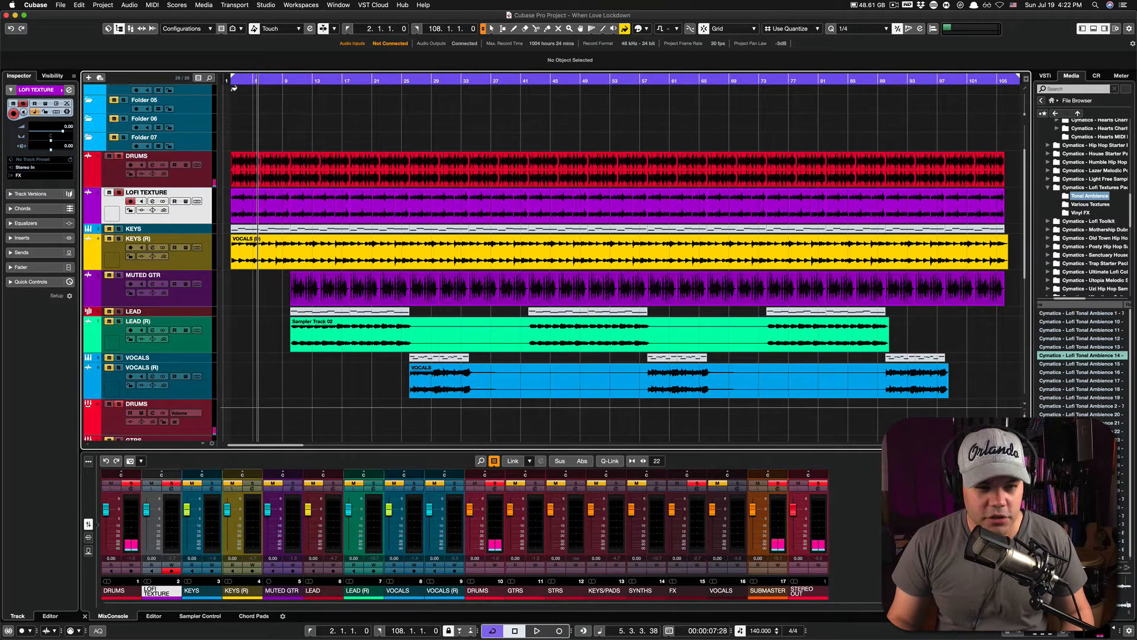
pyautogui.click(234, 88)
pyautogui.press('space')
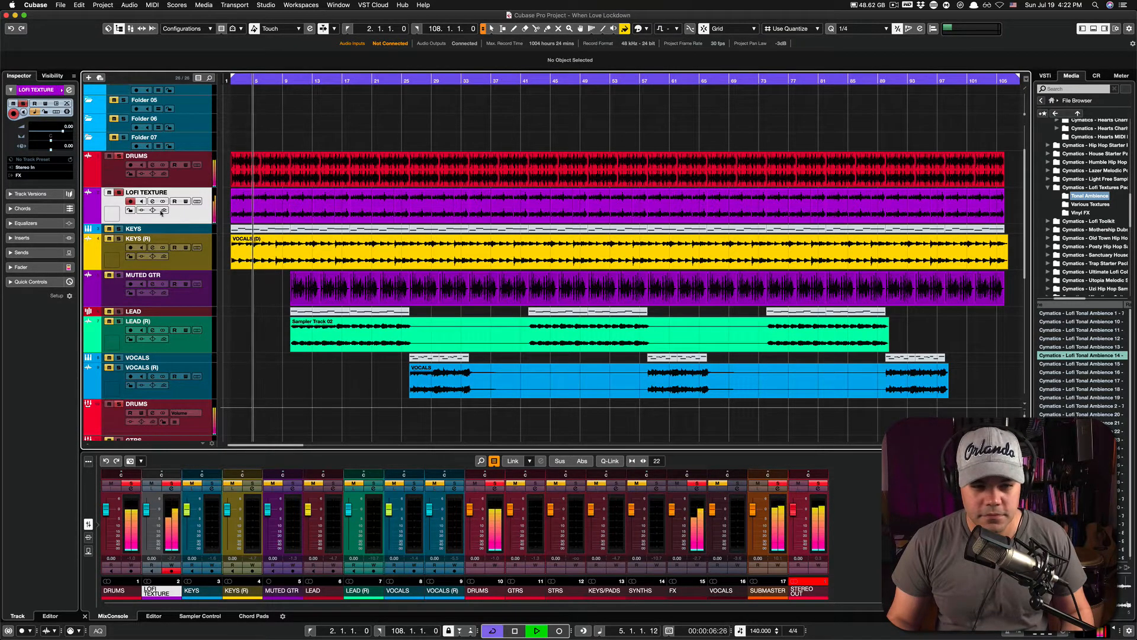
pyautogui.press('space')
# Step: Play through the arrangement to audition the KEYS (R), MUTED GTR, LEAD (R) and VOCALS (R) tracks
pyautogui.scroll(3, 191, 314)
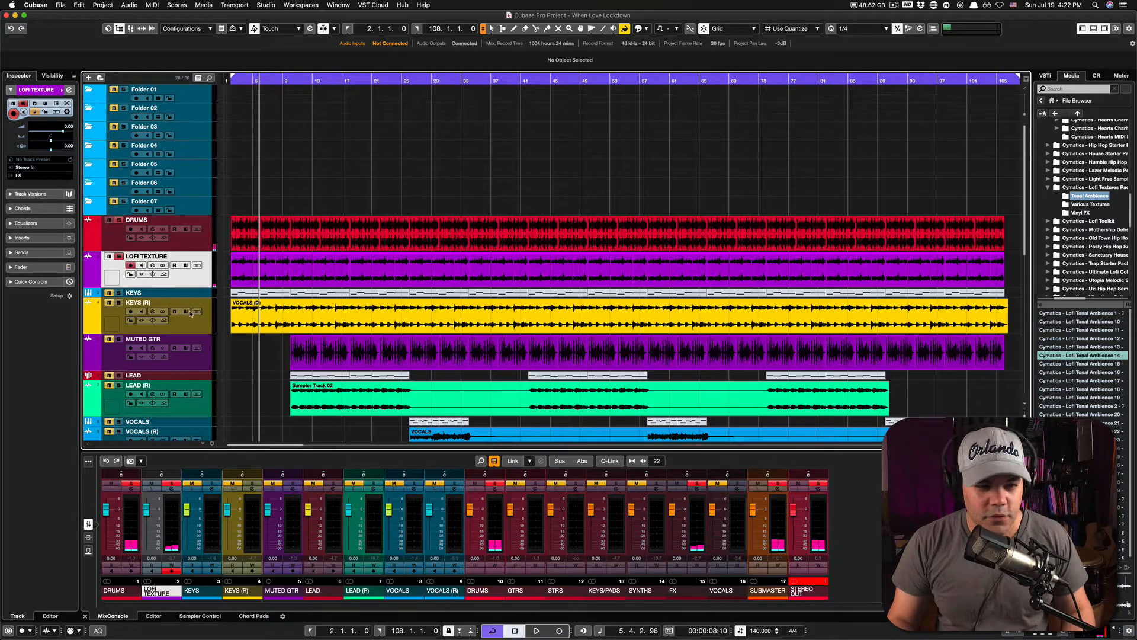
pyautogui.press('space')
pyautogui.scroll(-4, 187, 237)
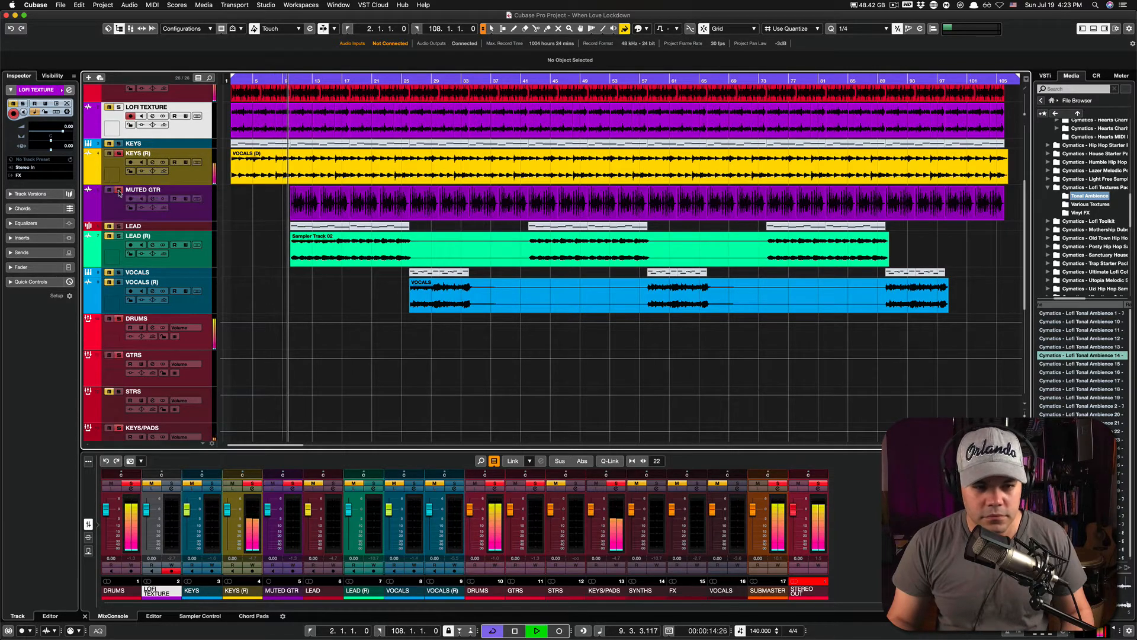
pyautogui.click(200, 214)
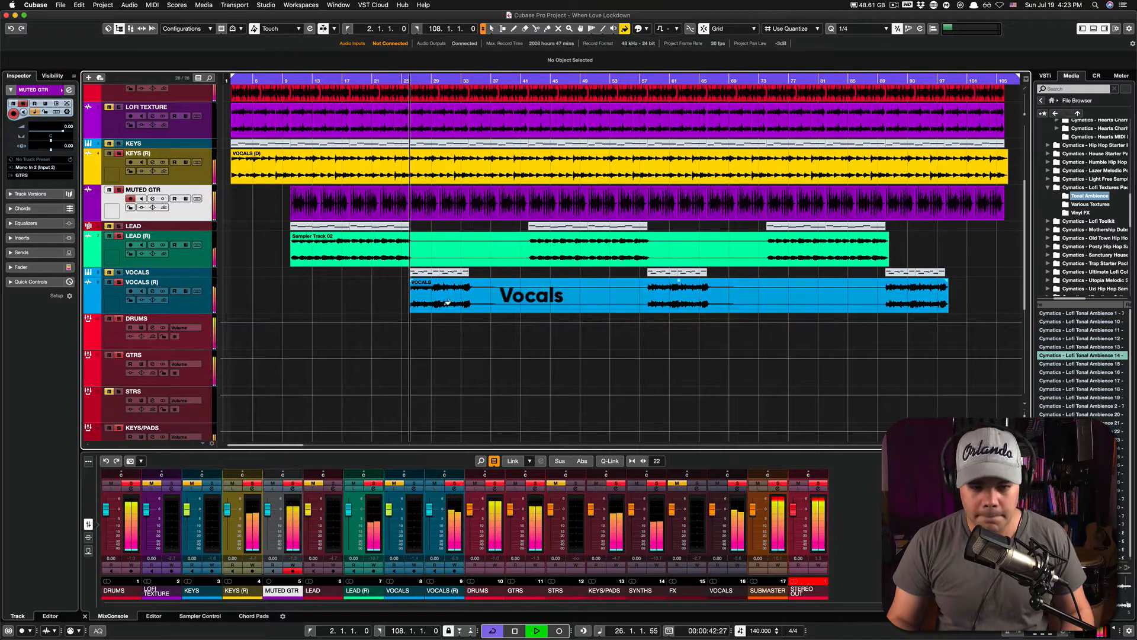
pyautogui.click(201, 307)
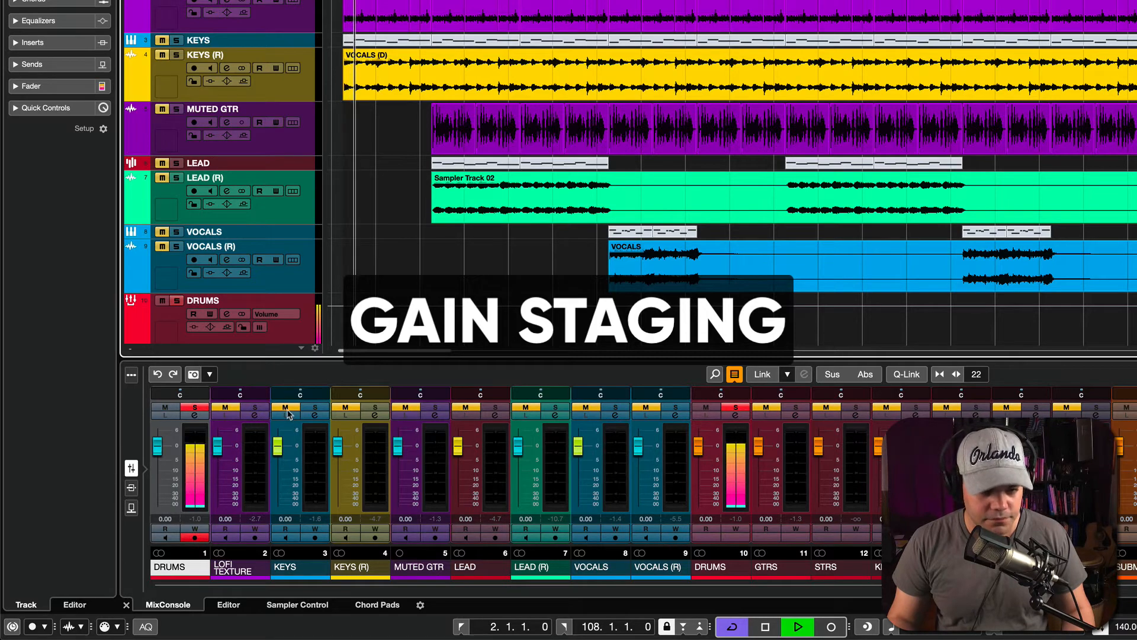
# Step: Solo the KEYS (R) and MUTED GTR channels, pan MUTED GTR to L45 and lower its fader to -8.00
pyautogui.click(315, 407)
pyautogui.click(375, 407)
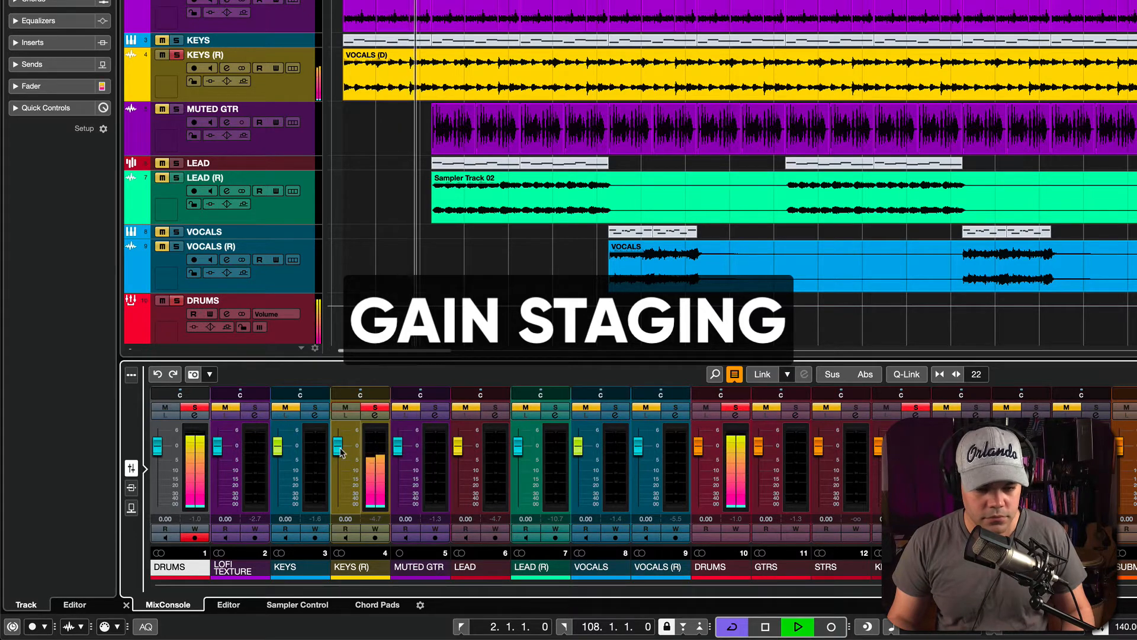
pyautogui.click(435, 408)
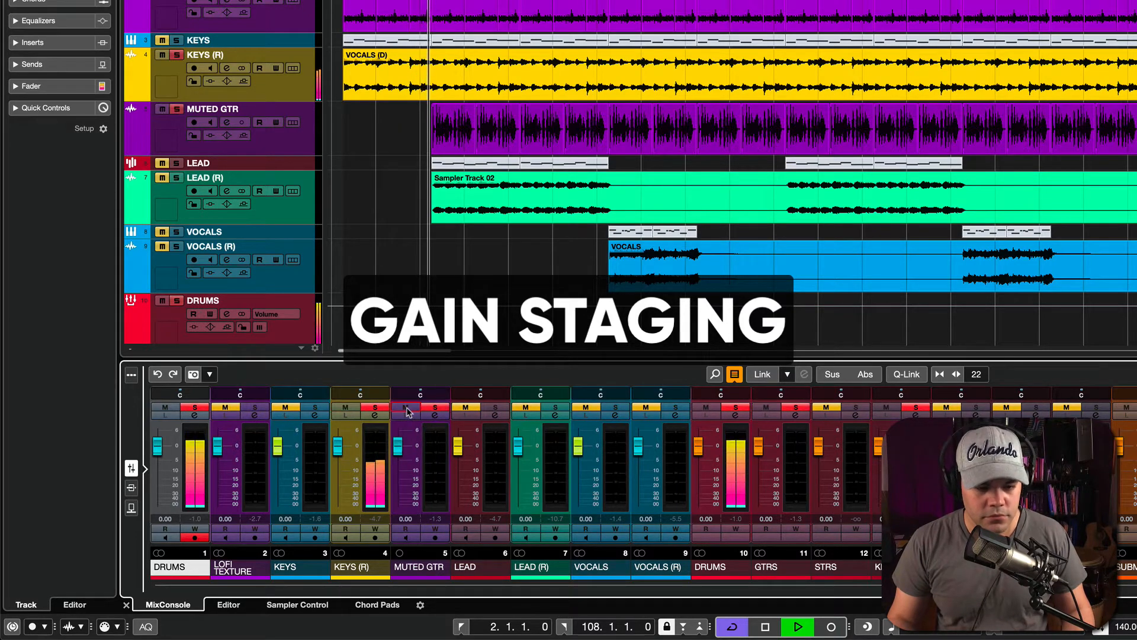
pyautogui.moveTo(398, 452); pyautogui.dragTo(400, 463)
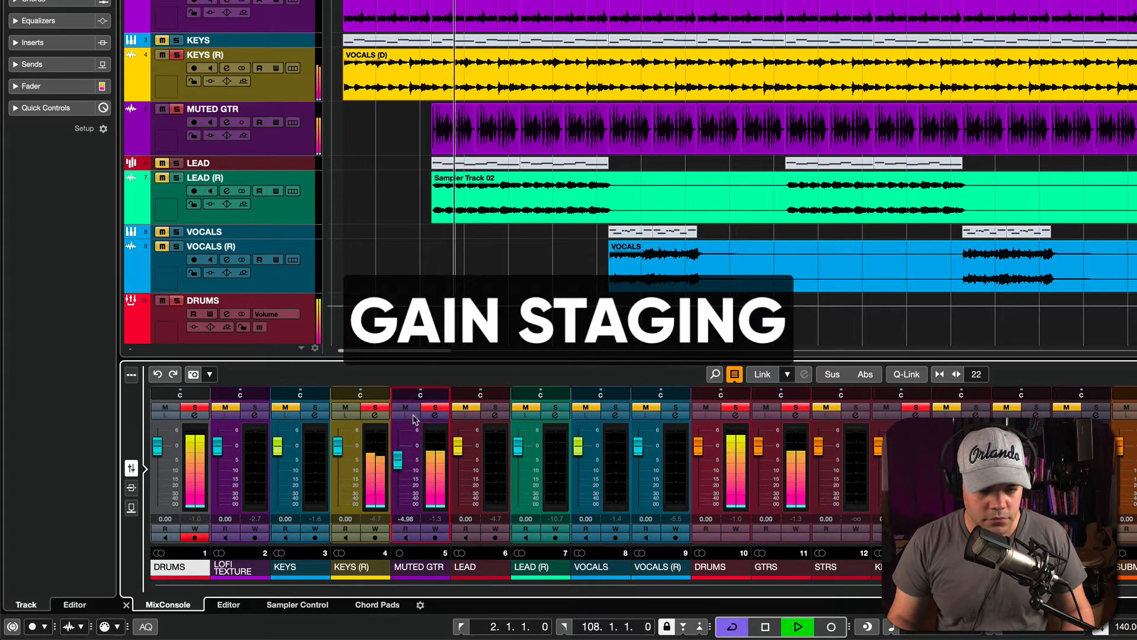
pyautogui.moveTo(420, 395); pyautogui.dragTo(409, 395)
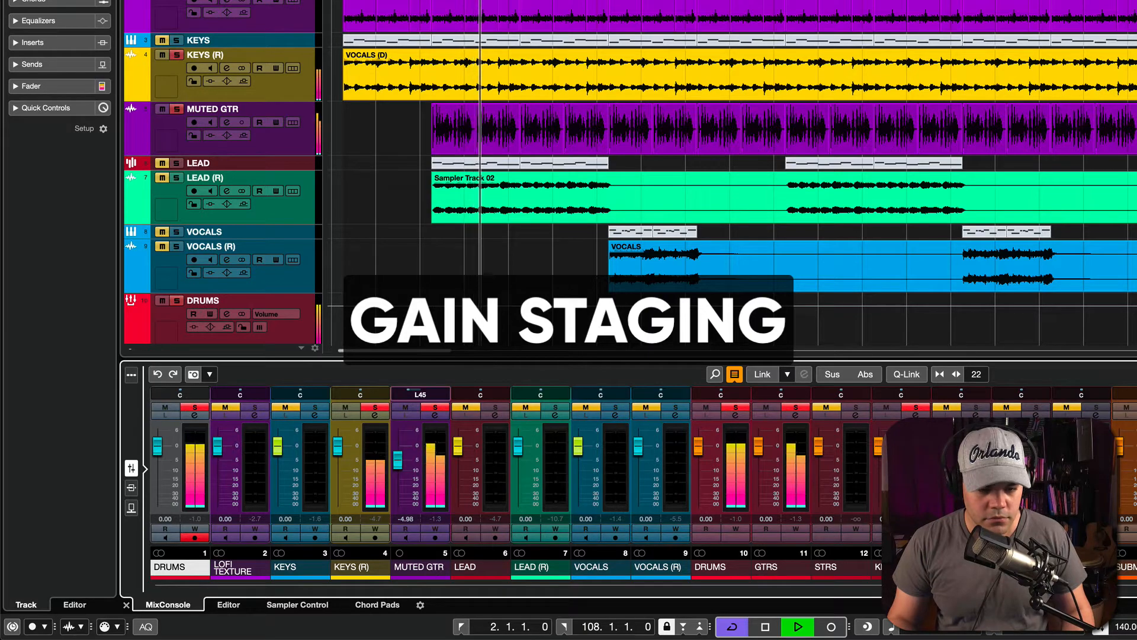
pyautogui.moveTo(398, 462); pyautogui.dragTo(398, 470)
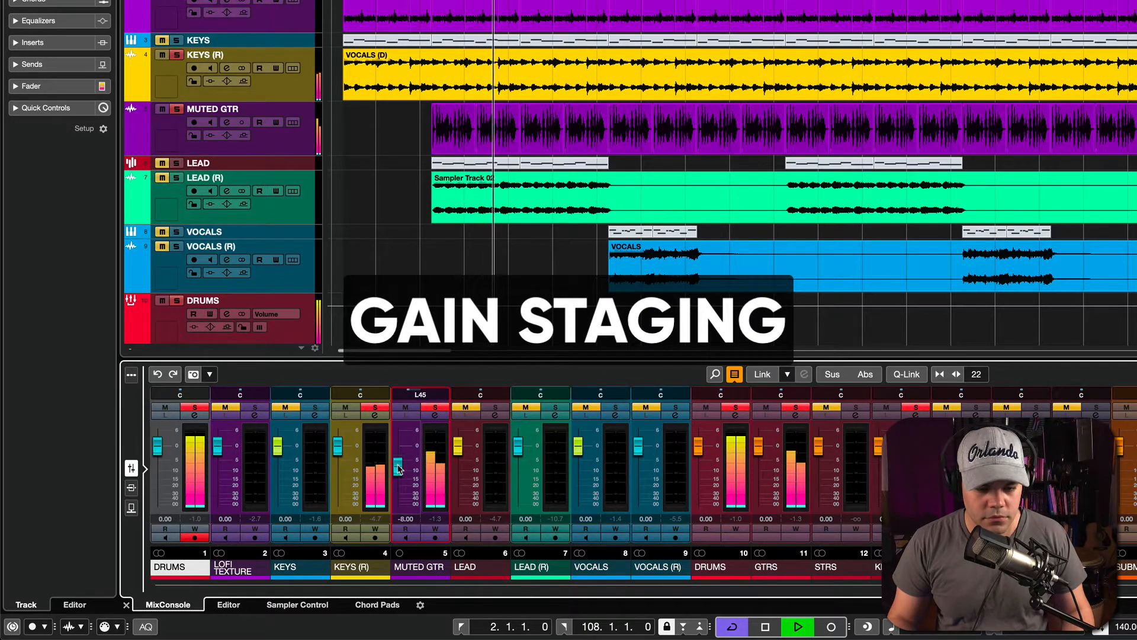
# Step: Solo the LEAD (R) channel, lower its fader to -5.30 and pan it to R57
pyautogui.click(469, 410)
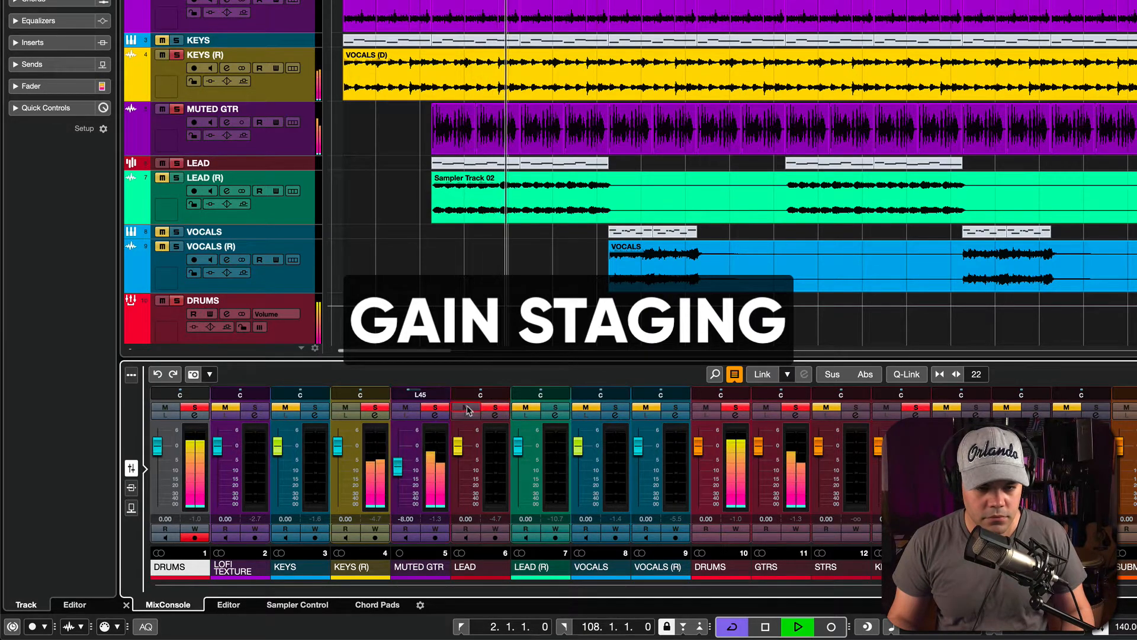
pyautogui.click(469, 408)
pyautogui.click(525, 407)
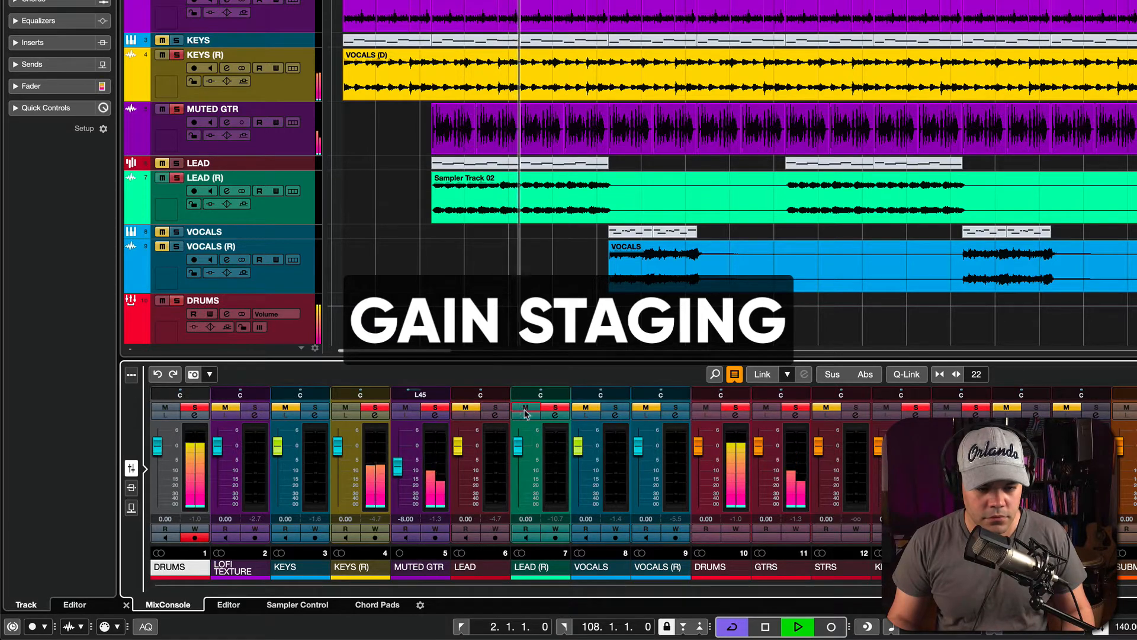
pyautogui.moveTo(518, 447); pyautogui.dragTo(517, 462)
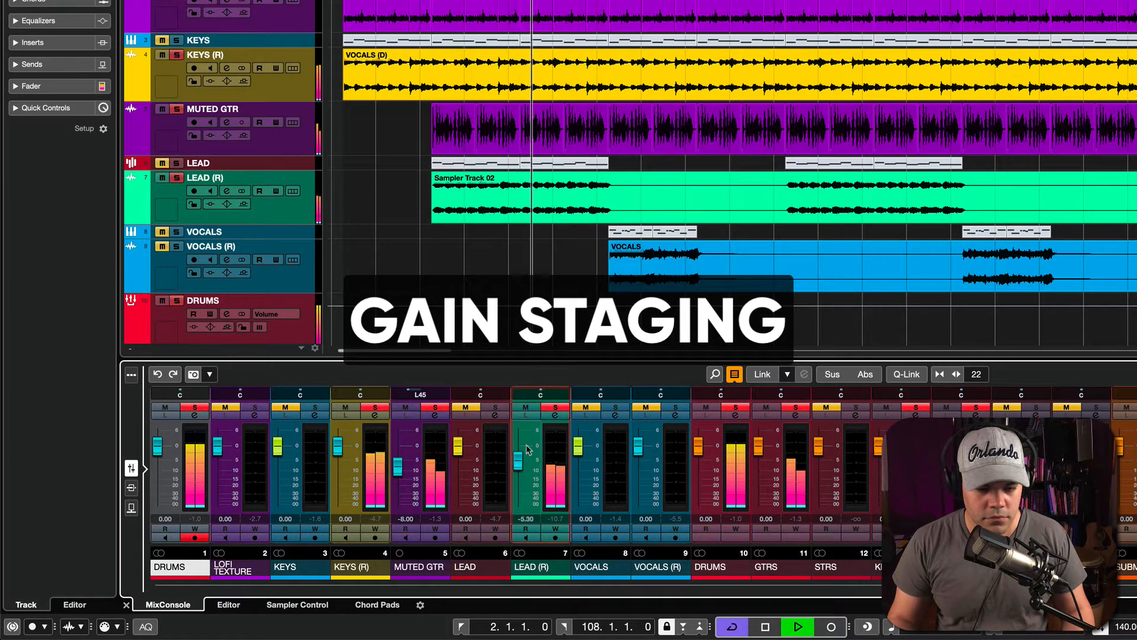
pyautogui.moveTo(540, 394); pyautogui.dragTo(550, 394)
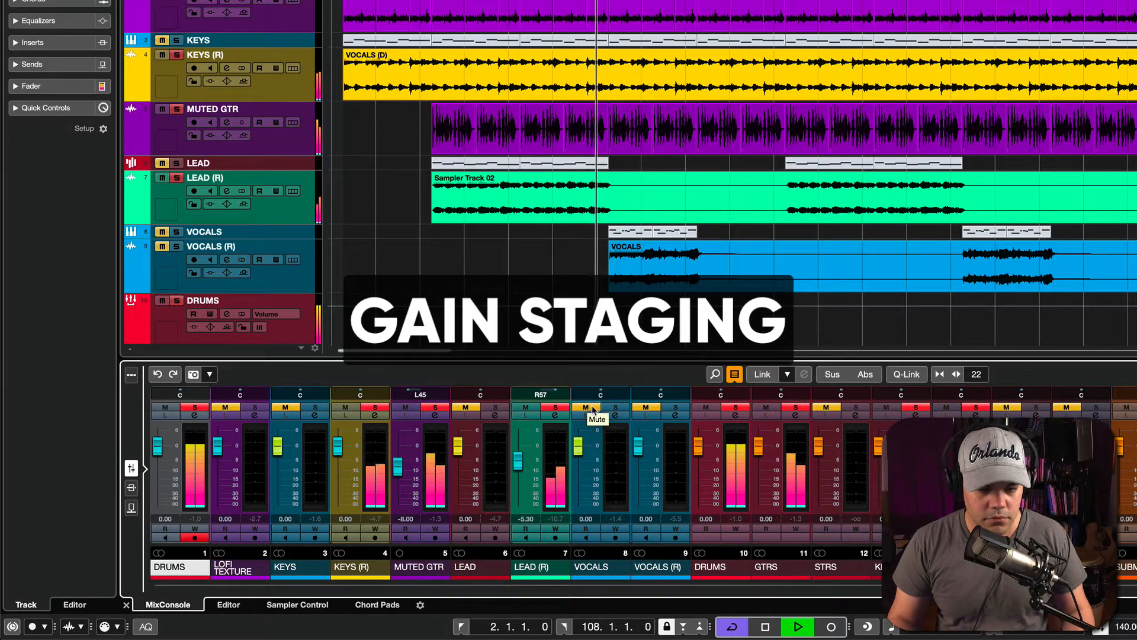
# Step: Solo VOCALS (R) and lower its fader to -3.27, and lower the LOFI TEXTURE fader to about -18
pyautogui.click(675, 407)
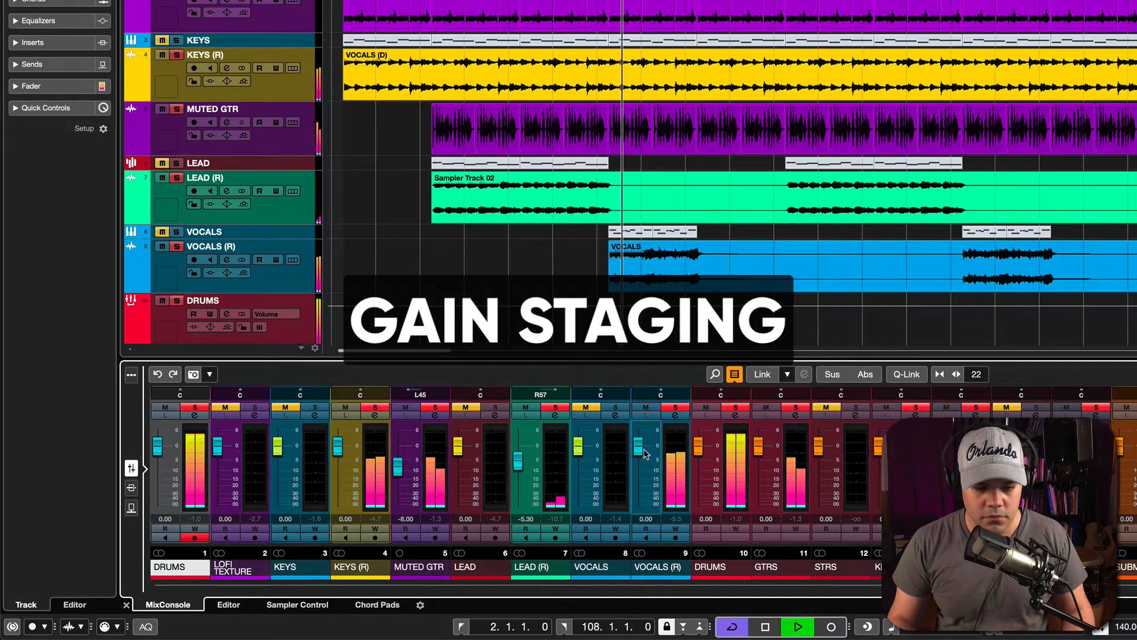
pyautogui.moveTo(638, 445); pyautogui.dragTo(642, 466)
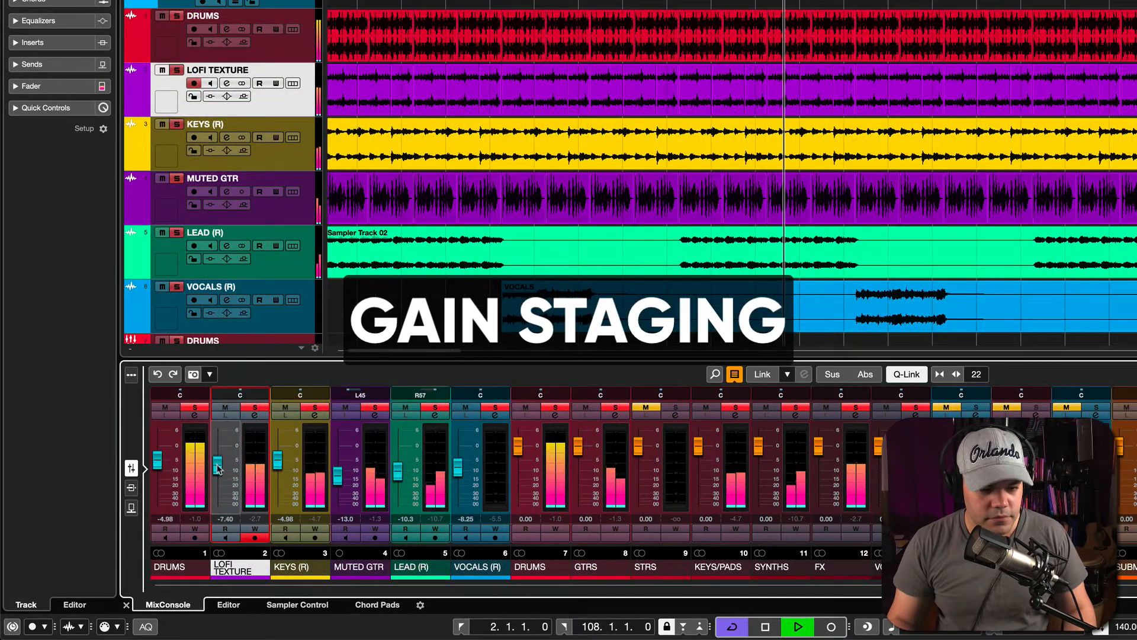
pyautogui.moveTo(218, 468); pyautogui.dragTo(219, 485)
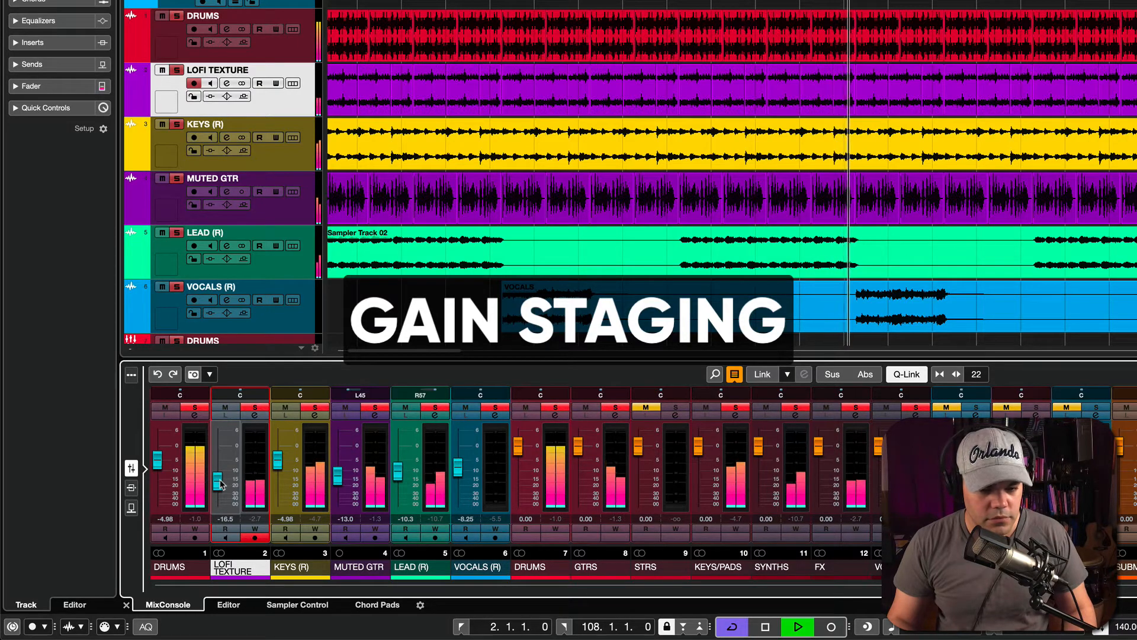
pyautogui.moveTo(219, 483); pyautogui.dragTo(220, 488)
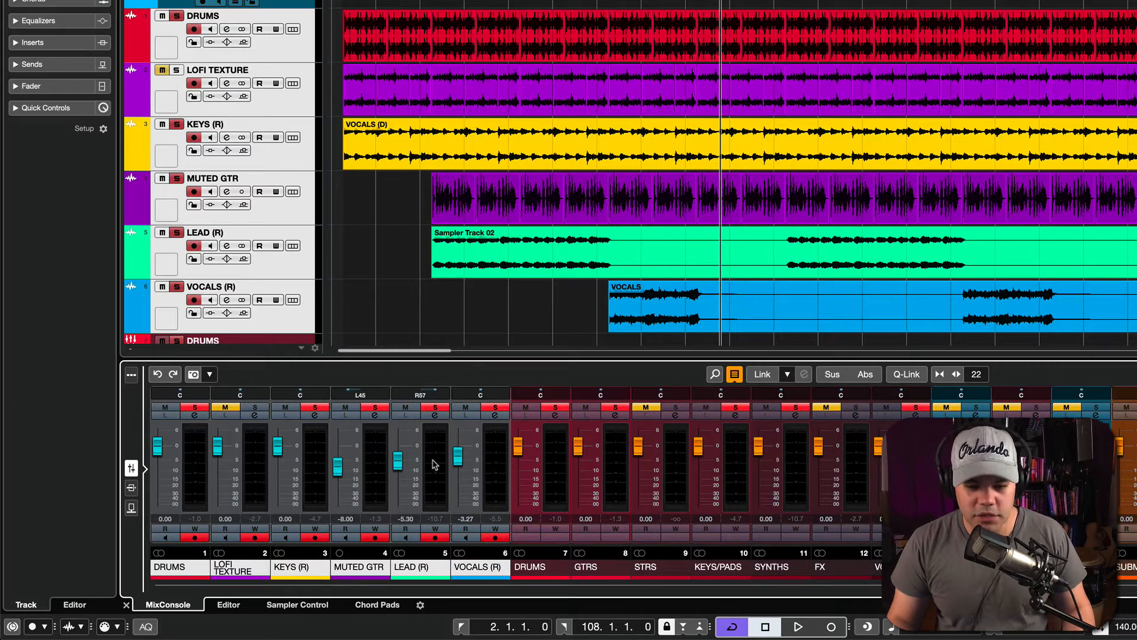
# Step: Q-Link the channels from DRUMS through VOCALS (R) and lower their faders together until DRUMS is at -4.98
pyautogui.click(180, 574)
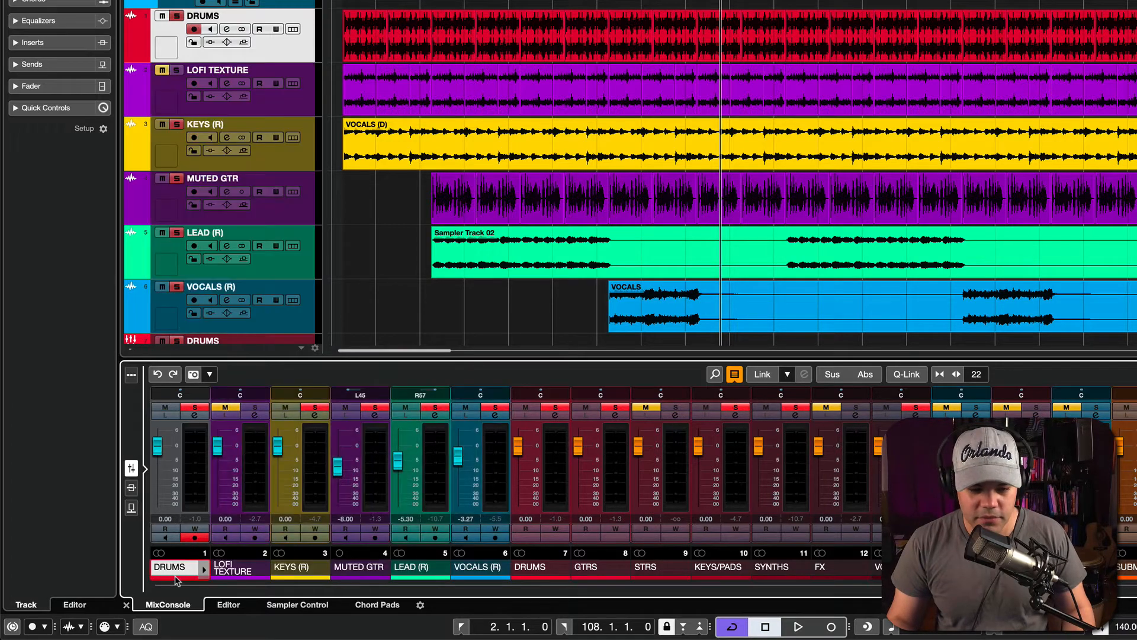
pyautogui.keyDown('shift'); pyautogui.click(478, 572); pyautogui.keyUp('shift')
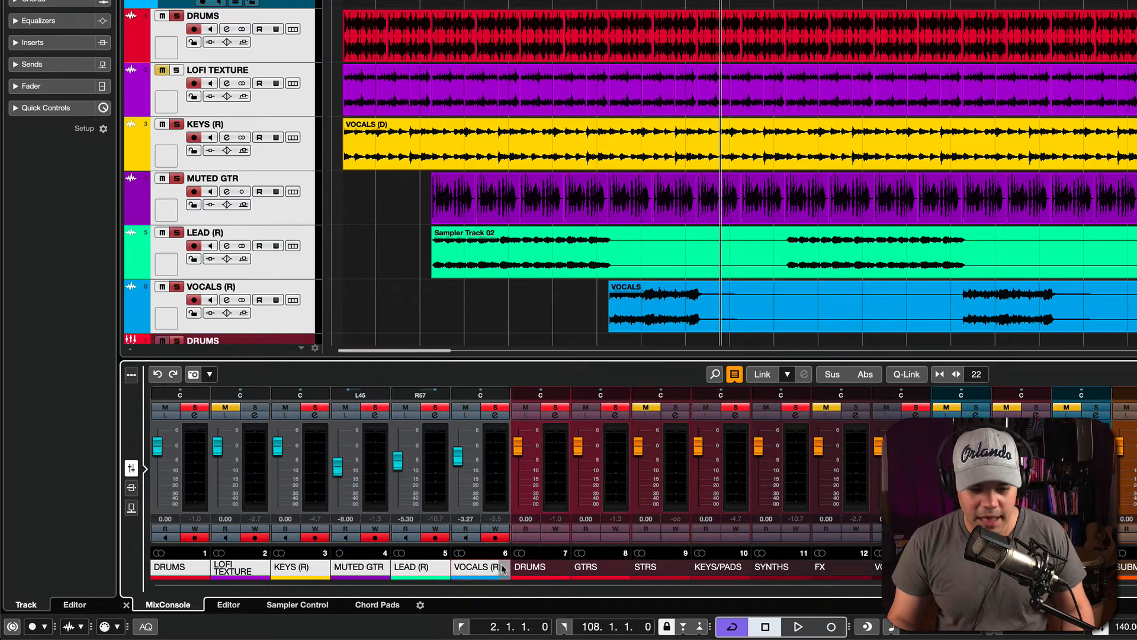
pyautogui.click(907, 378)
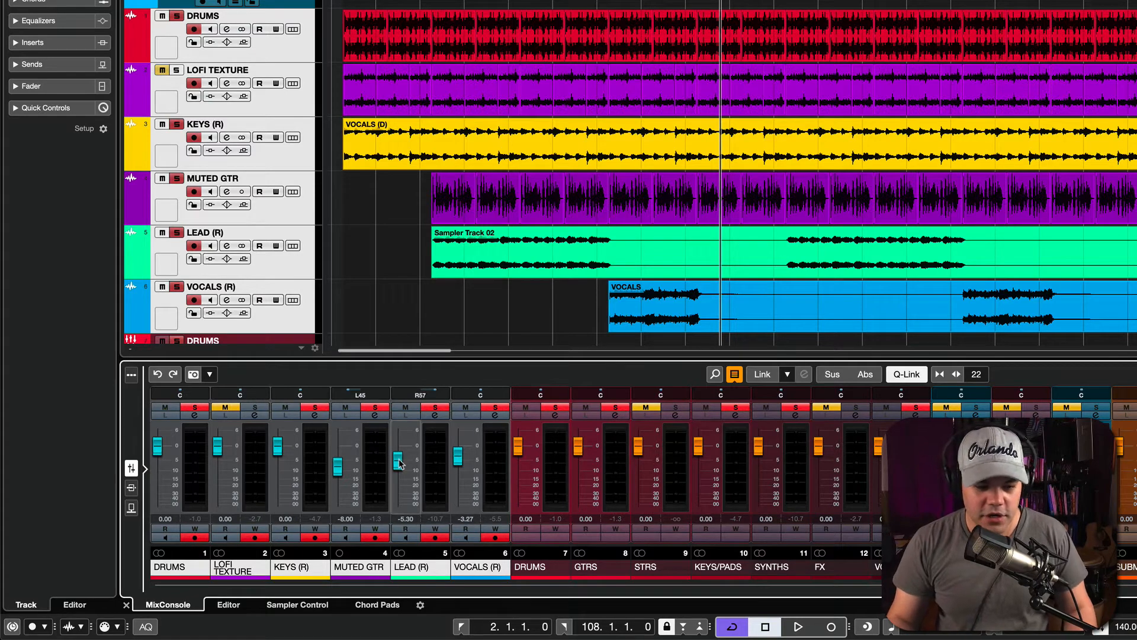
pyautogui.moveTo(398, 464); pyautogui.dragTo(400, 480)
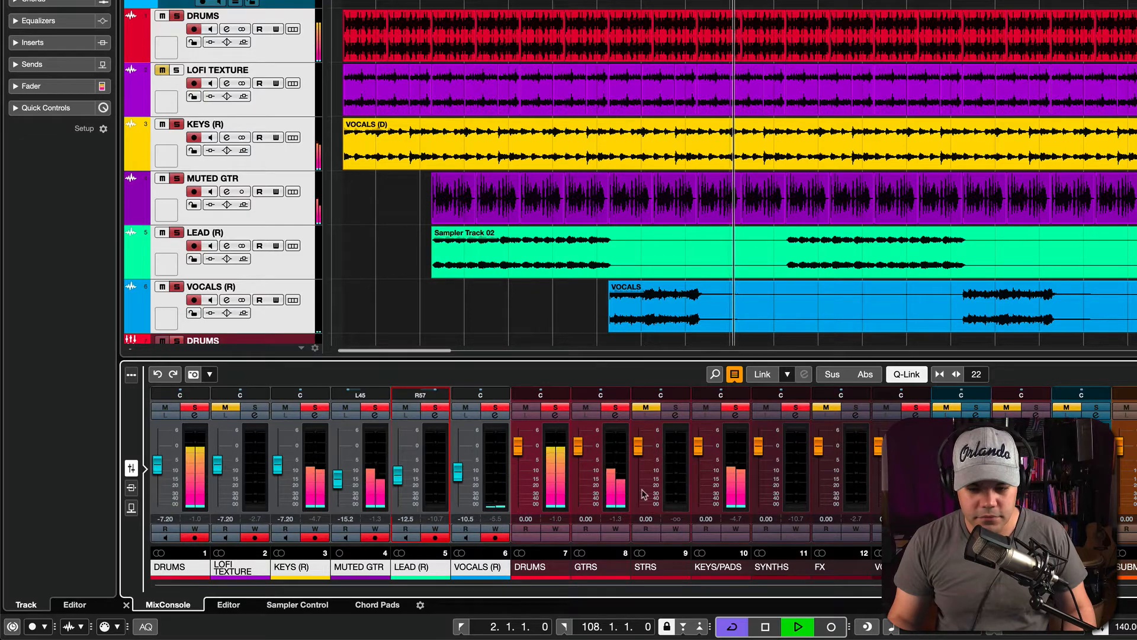
pyautogui.moveTo(397, 479); pyautogui.dragTo(402, 475)
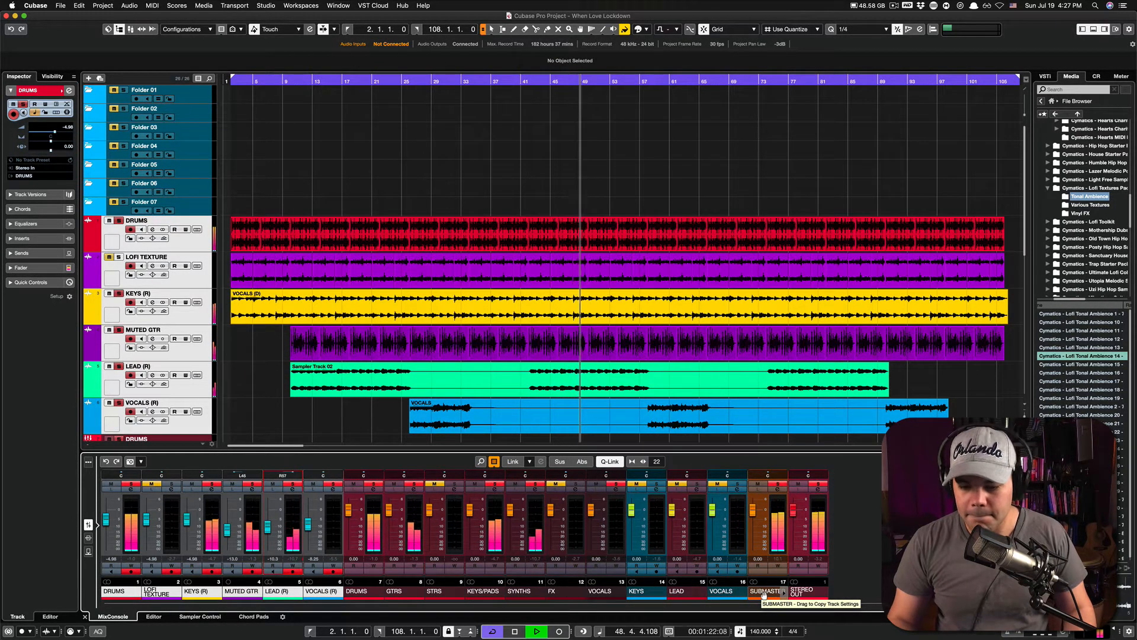
# Step: Open the Virtual Mix Rack insert on the SUBMASTER channel
pyautogui.scroll(-5, 454, 388)
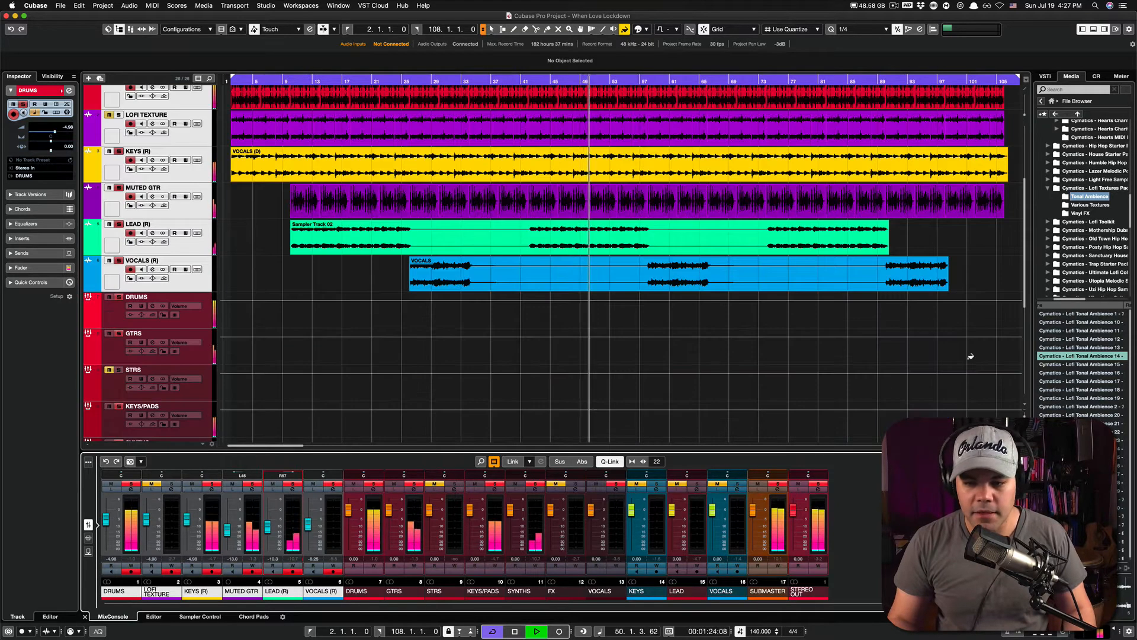
pyautogui.scroll(3, 454, 388)
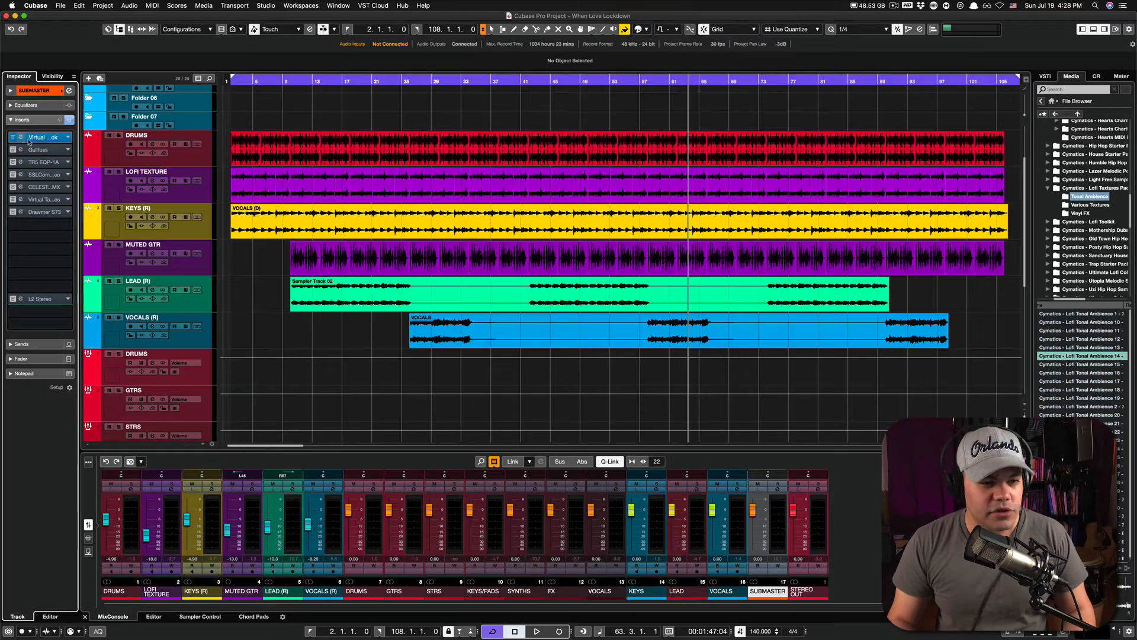
pyautogui.click(36, 140)
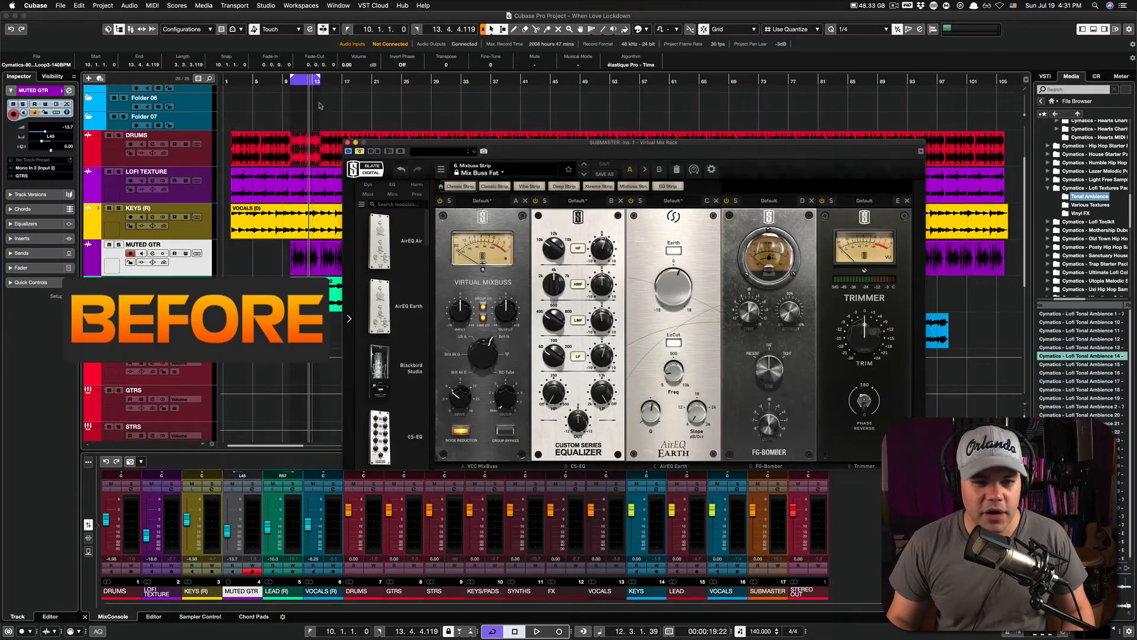
# Step: Compare the mix with the SUBMASTER's Virtual Mix Rack bypassed and active during looped playback, and stop the transport
pyautogui.click(360, 152)
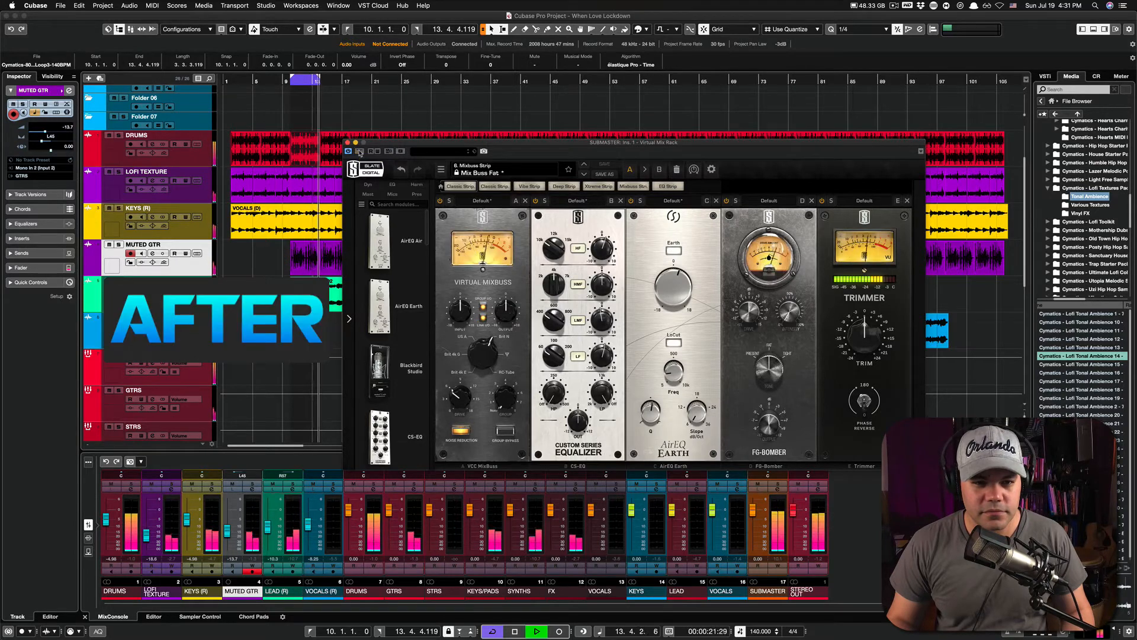
pyautogui.click(360, 151)
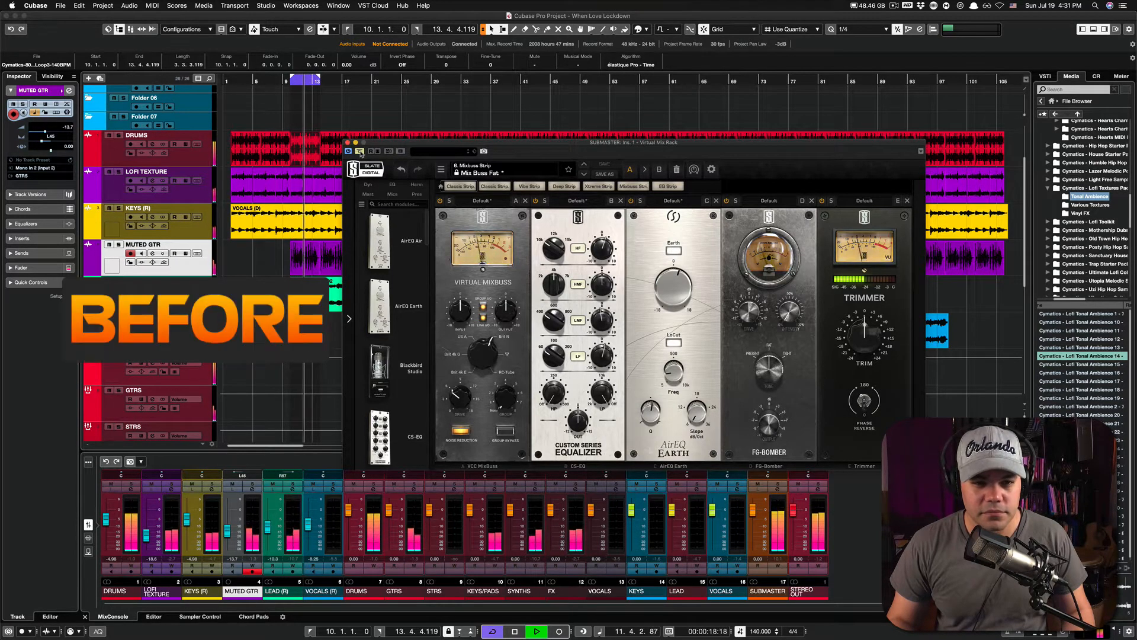
pyautogui.click(360, 151)
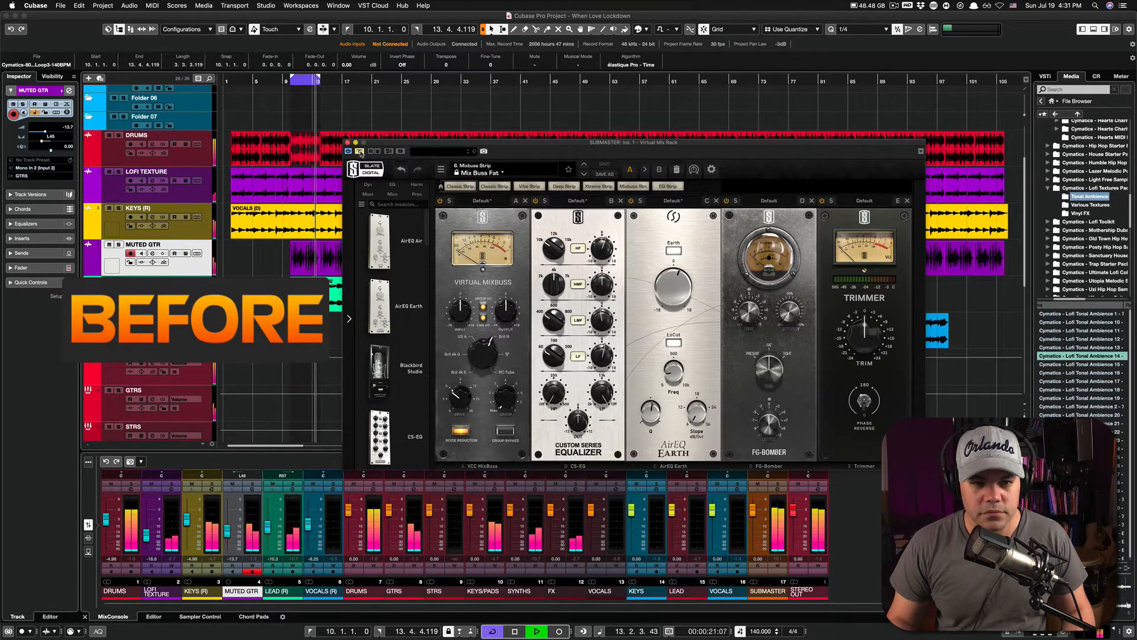
pyautogui.click(360, 151)
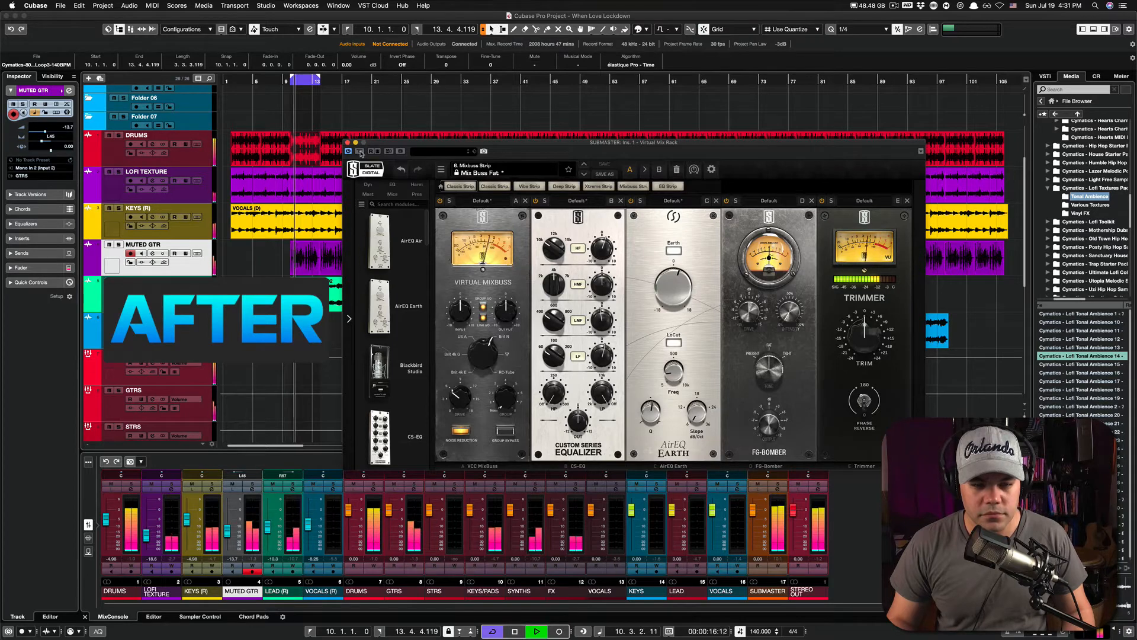
pyautogui.press('space')
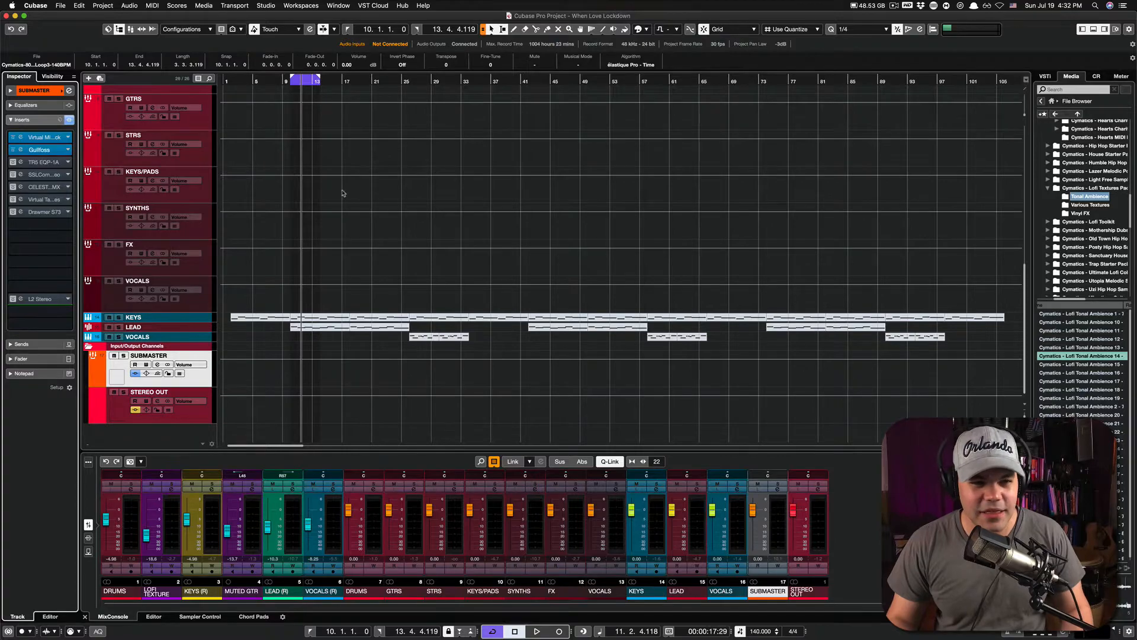
# Step: Place the playback position in bar 7, at 7.4.1, ahead of the cycle range
pyautogui.scroll(10, 342, 191)
pyautogui.scroll(-5, 343, 191)
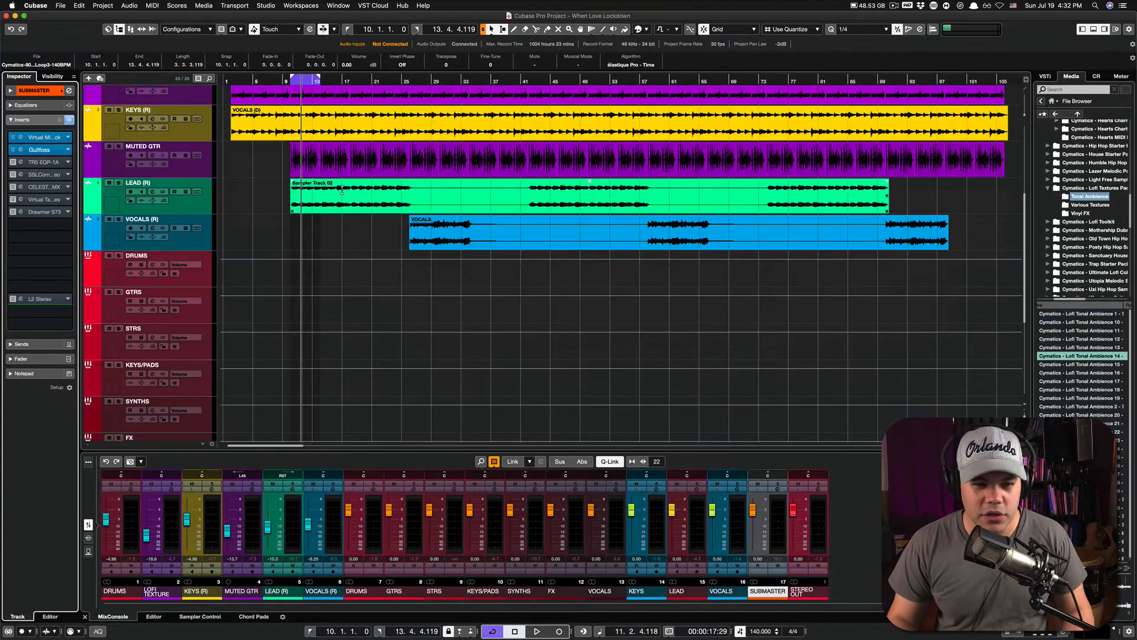
pyautogui.scroll(5, 319, 171)
pyautogui.click(273, 80)
pyautogui.scroll(5, 344, 121)
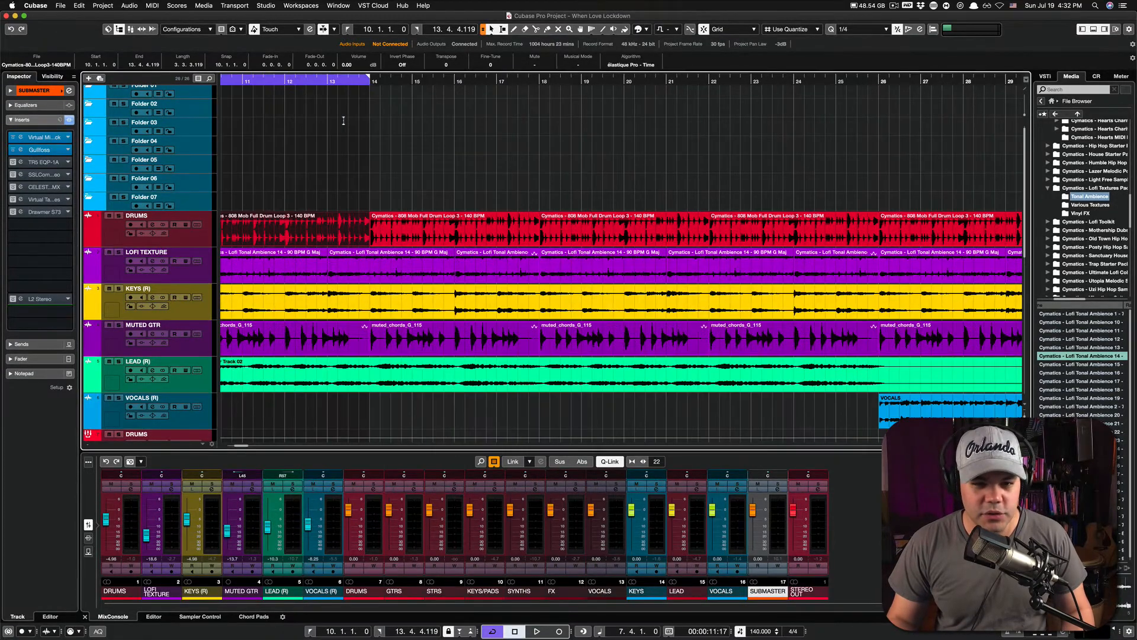
# Step: Activate and open the Gullfoss insert on the SUBMASTER channel, and start looped playback
pyautogui.hscroll(-4, 345, 123)
pyautogui.scroll(-3, 345, 123)
pyautogui.click(21, 150)
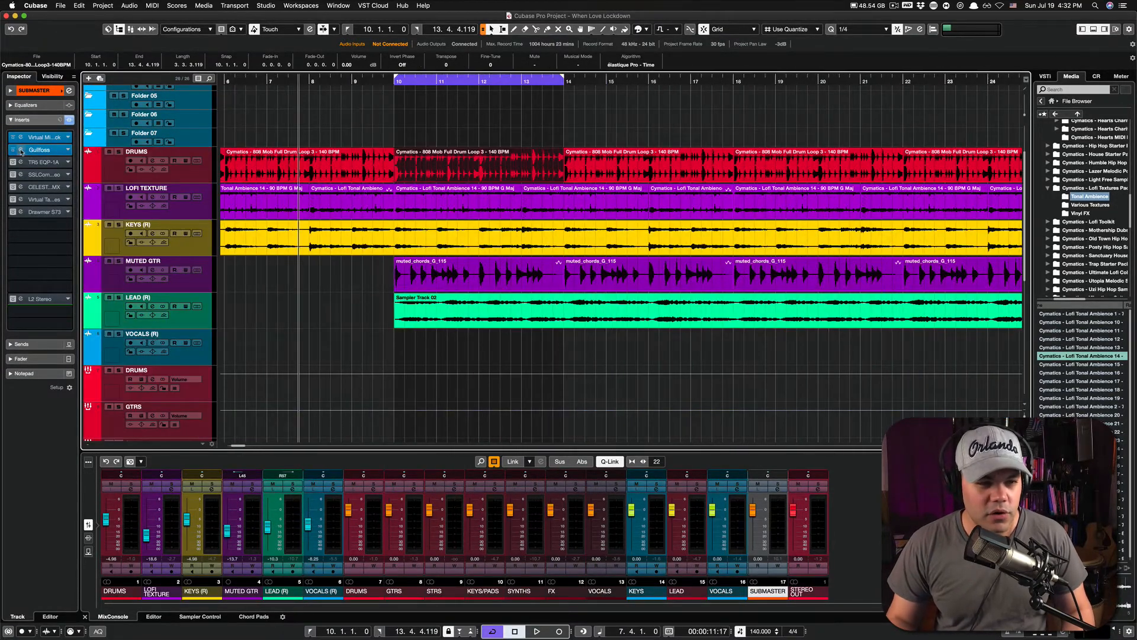
pyautogui.moveTo(600, 194); pyautogui.dragTo(437, 174)
pyautogui.press('space')
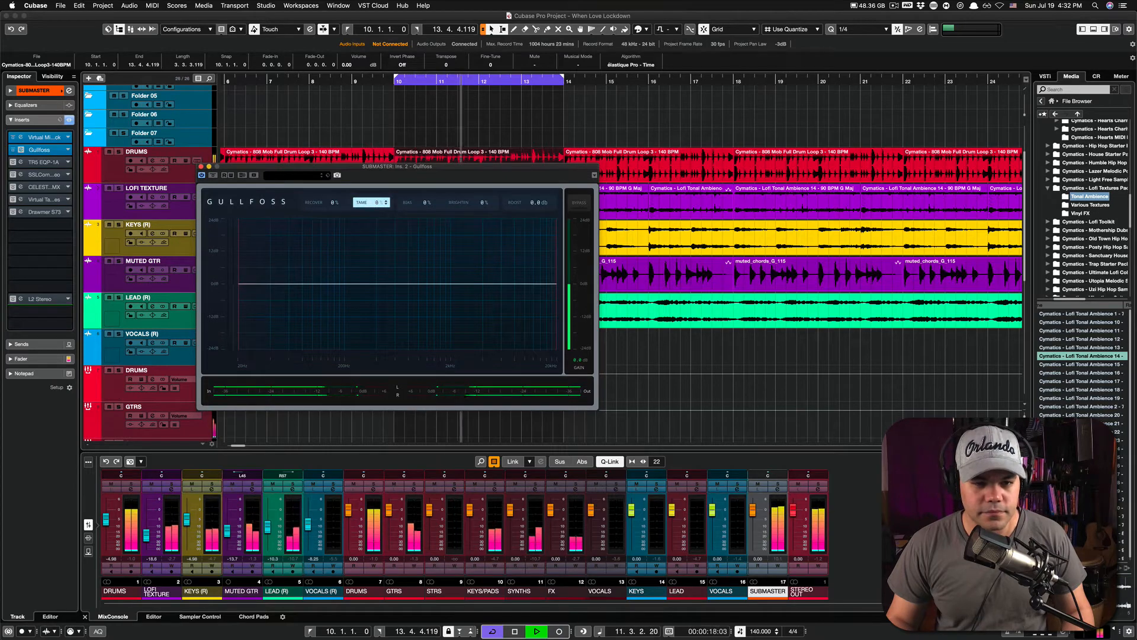
# Step: Set Gullfoss to Recover 10%, Tame 38%, Bias -30%, Brighten -8% and Boost 3.0 dB
pyautogui.moveTo(368, 205); pyautogui.dragTo(369, 199)
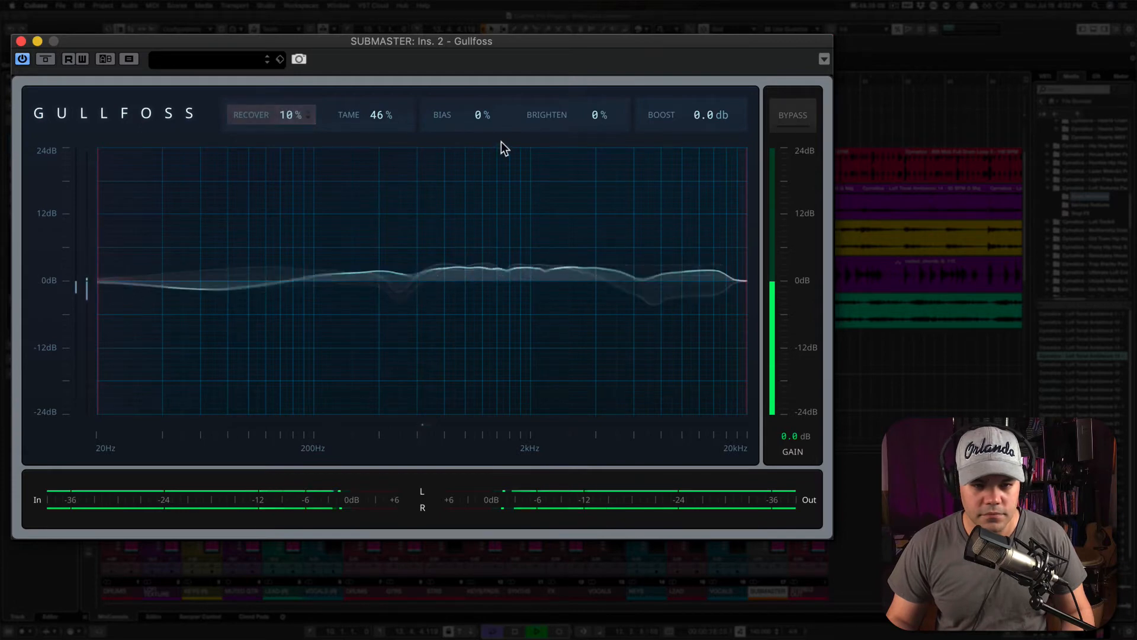
pyautogui.moveTo(383, 117); pyautogui.dragTo(383, 126)
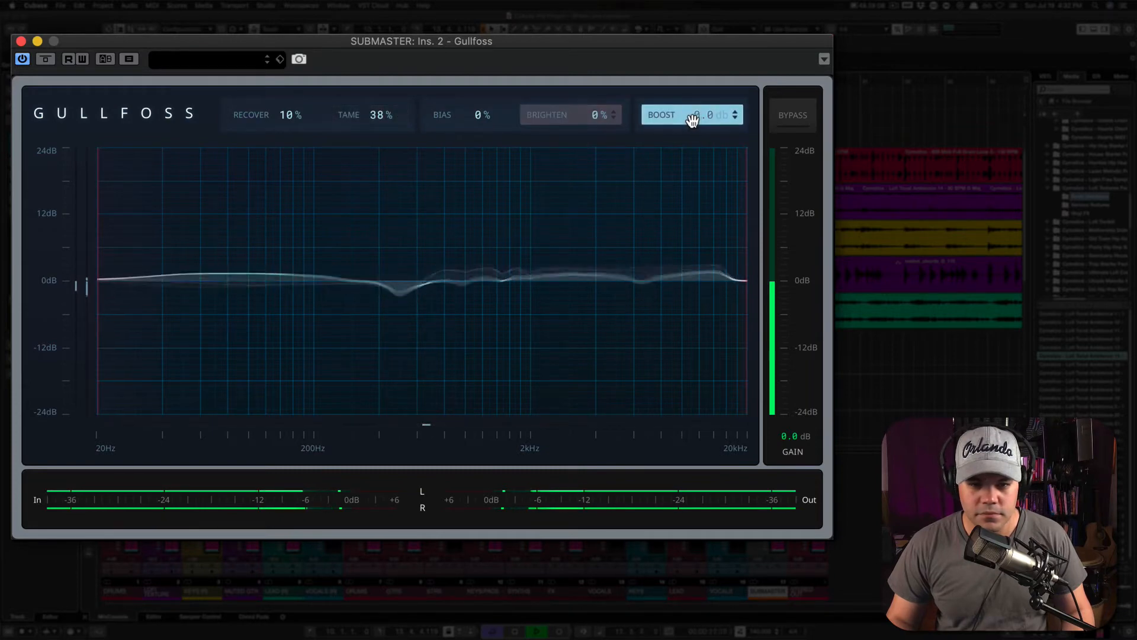
pyautogui.moveTo(693, 116); pyautogui.dragTo(693, 111)
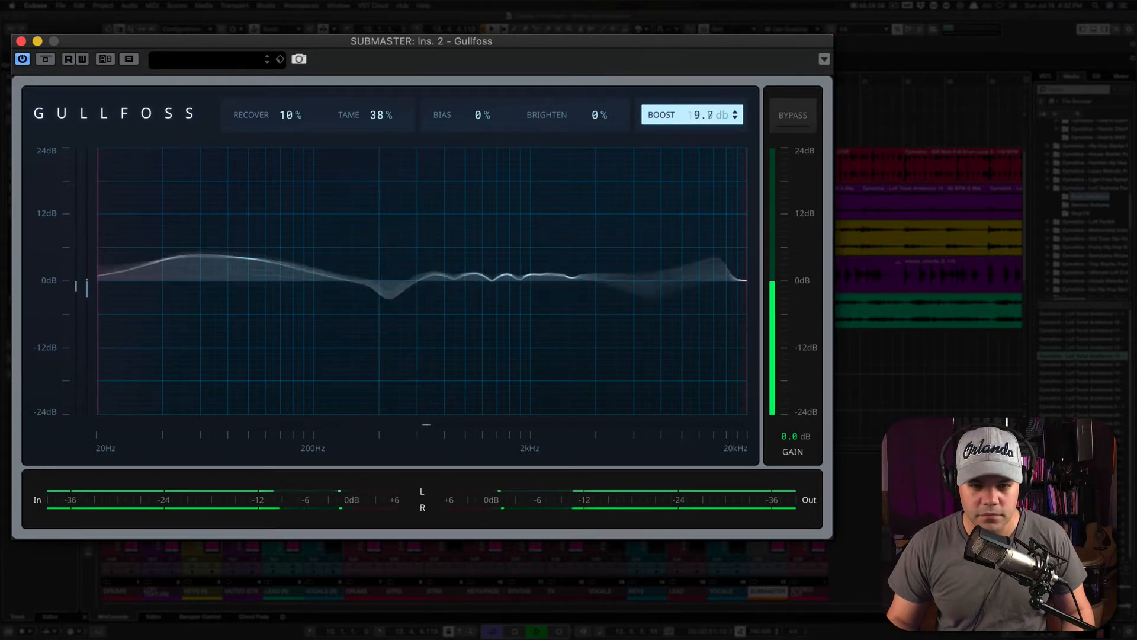
pyautogui.moveTo(693, 111); pyautogui.dragTo(693, 123)
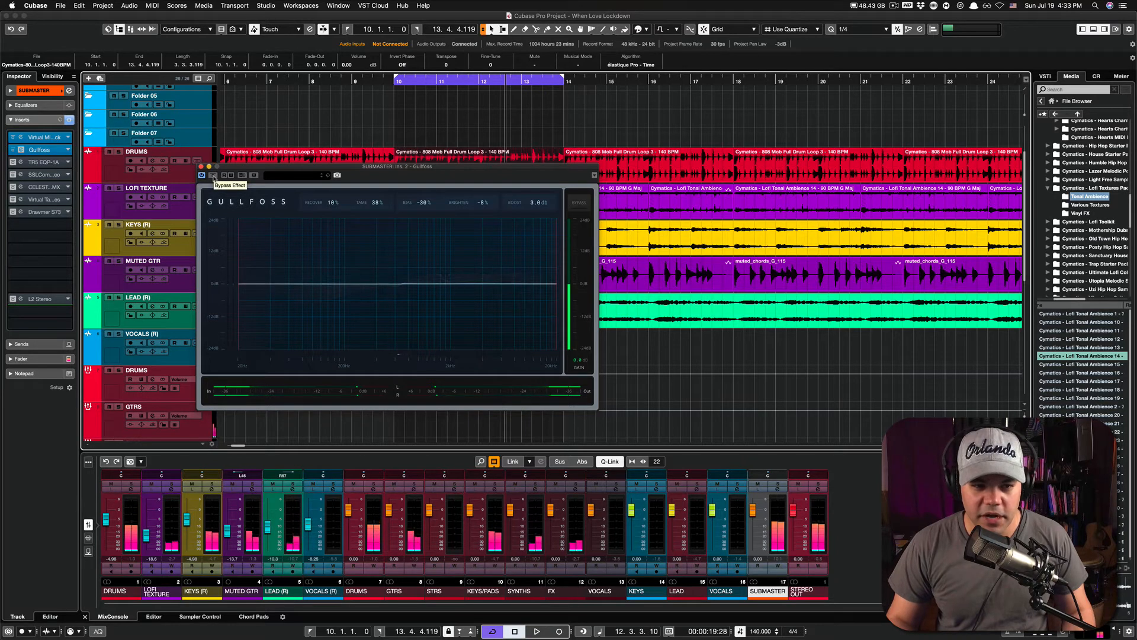
# Step: Compare the looped mix with Gullfoss bypassed and active, leave it active, and close its window
pyautogui.click(213, 176)
pyautogui.press('space')
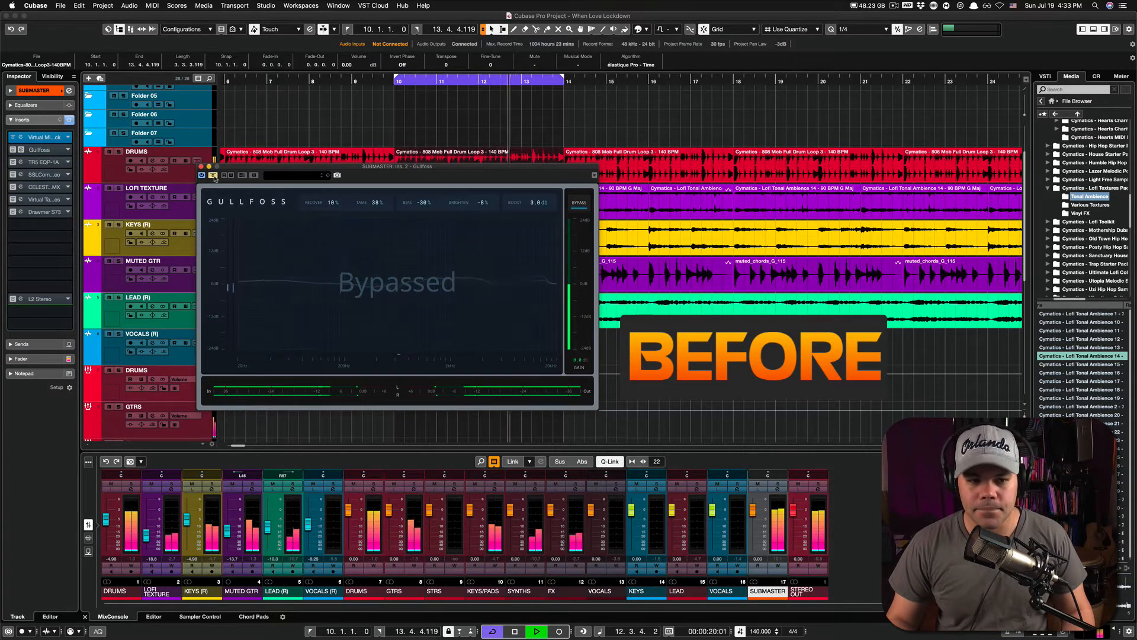
pyautogui.click(213, 176)
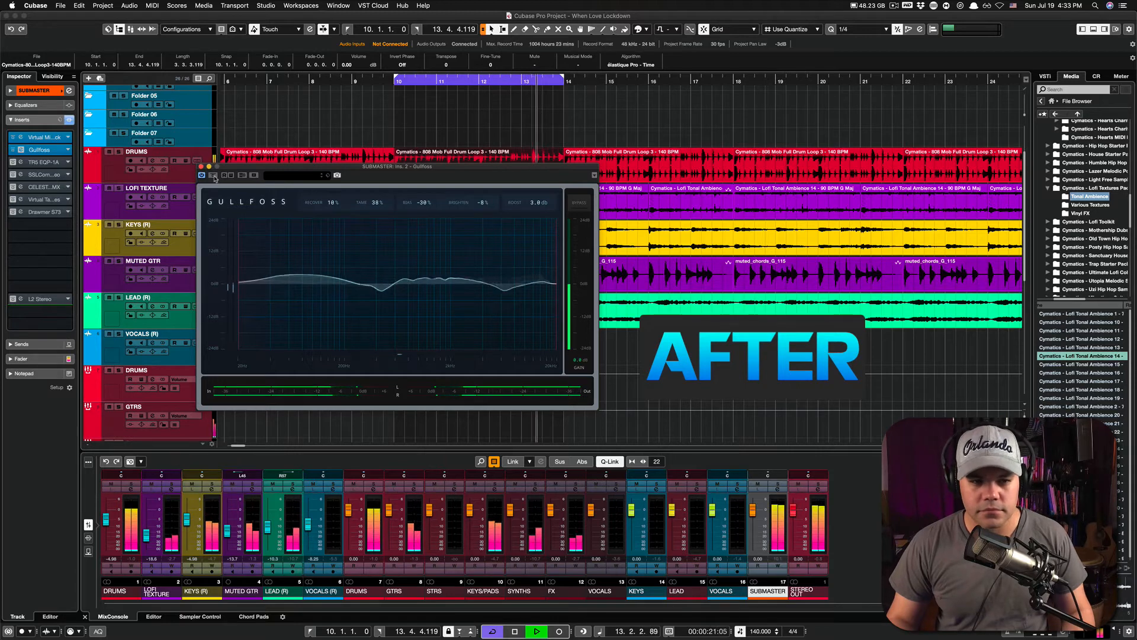
pyautogui.click(214, 177)
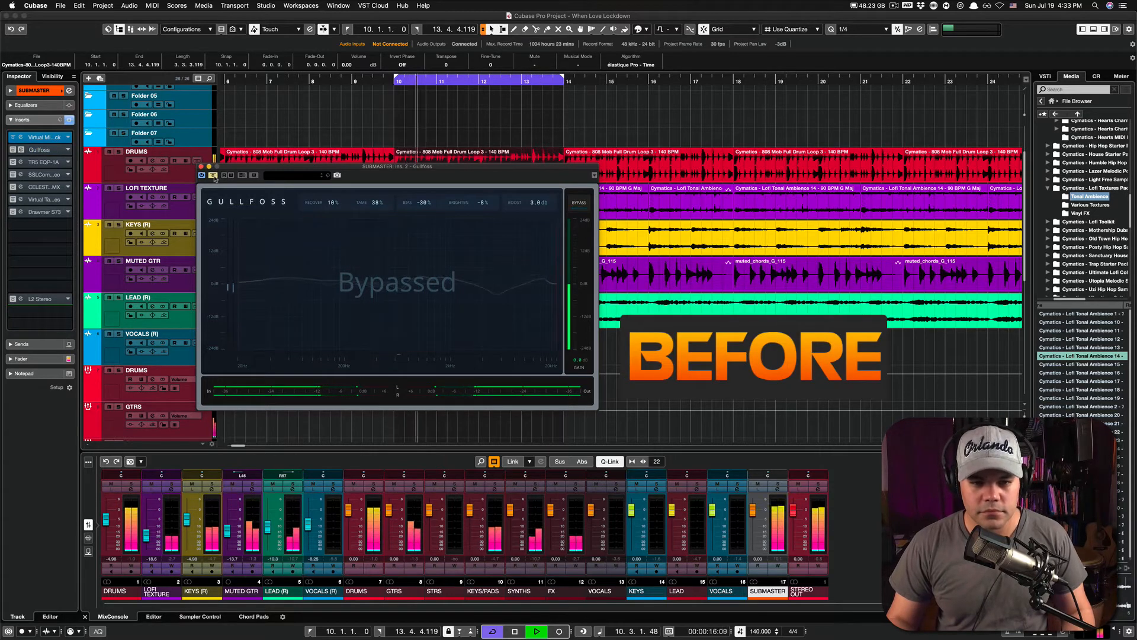
pyautogui.click(213, 176)
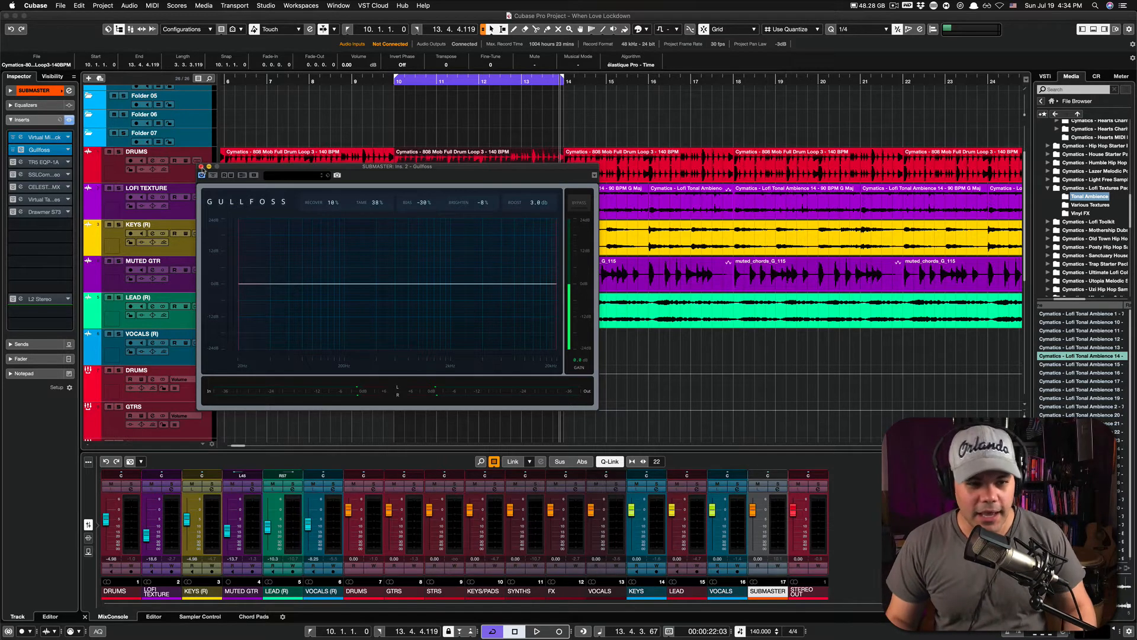
pyautogui.click(201, 167)
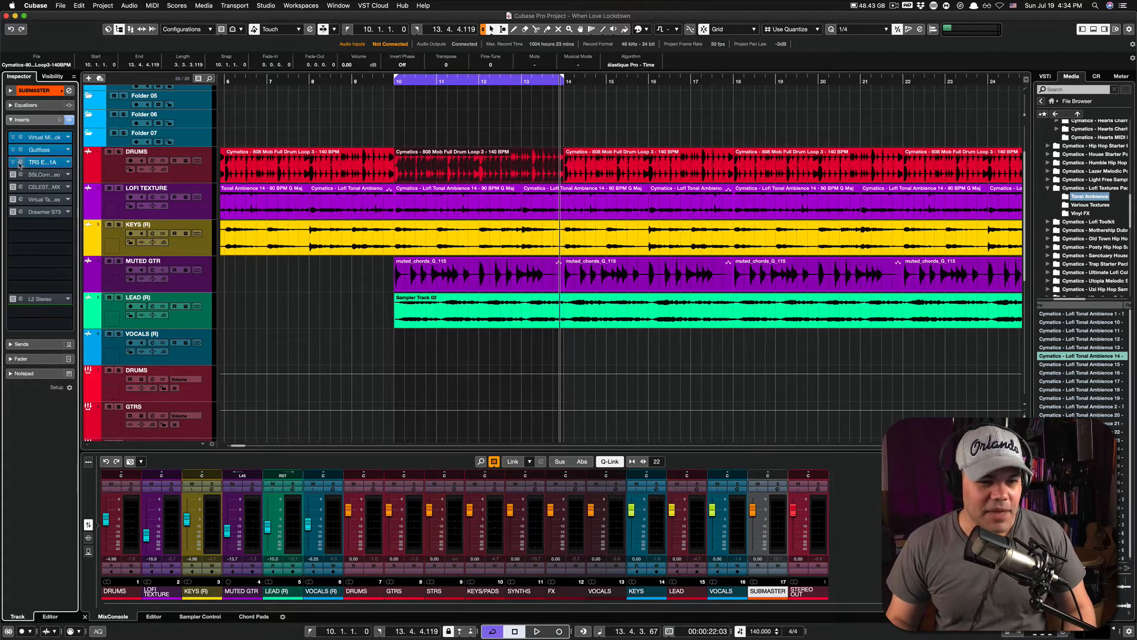
# Step: Open the TR5 EQP-1A insert on SUBMASTER and compare the looped mix with the equalizer bypassed and active
pyautogui.click(20, 163)
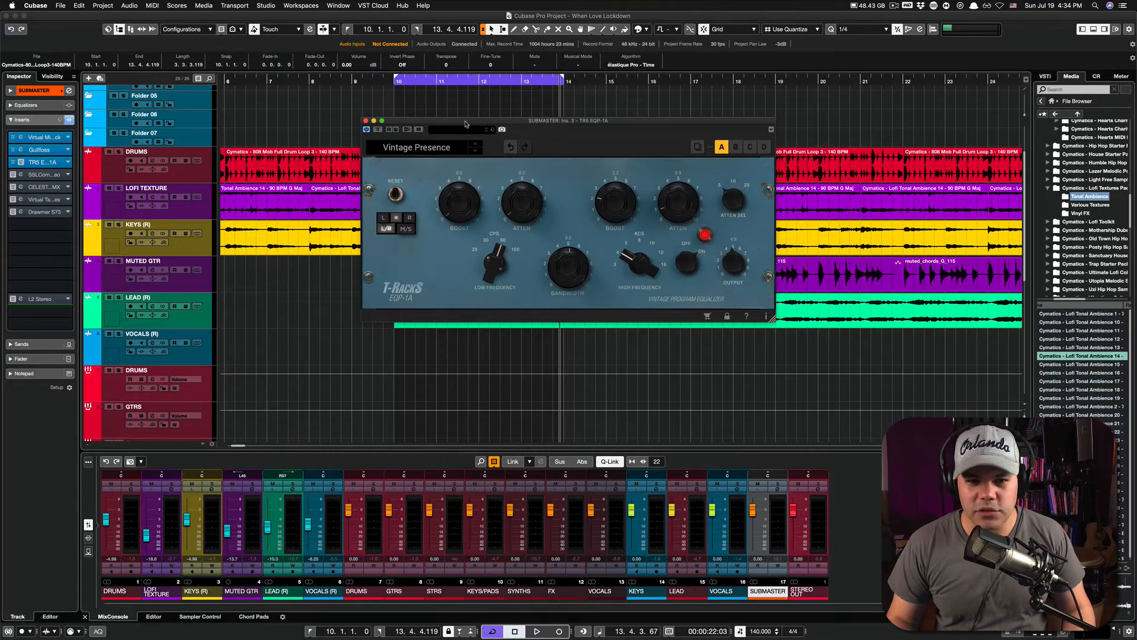
pyautogui.moveTo(466, 123); pyautogui.dragTo(355, 194)
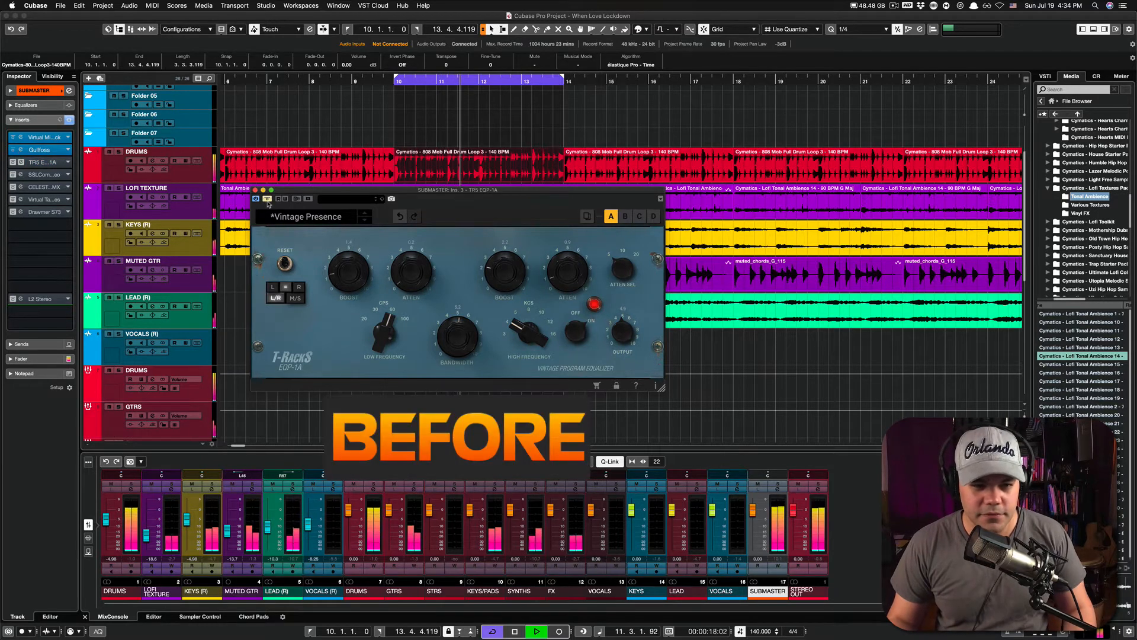
pyautogui.click(267, 200)
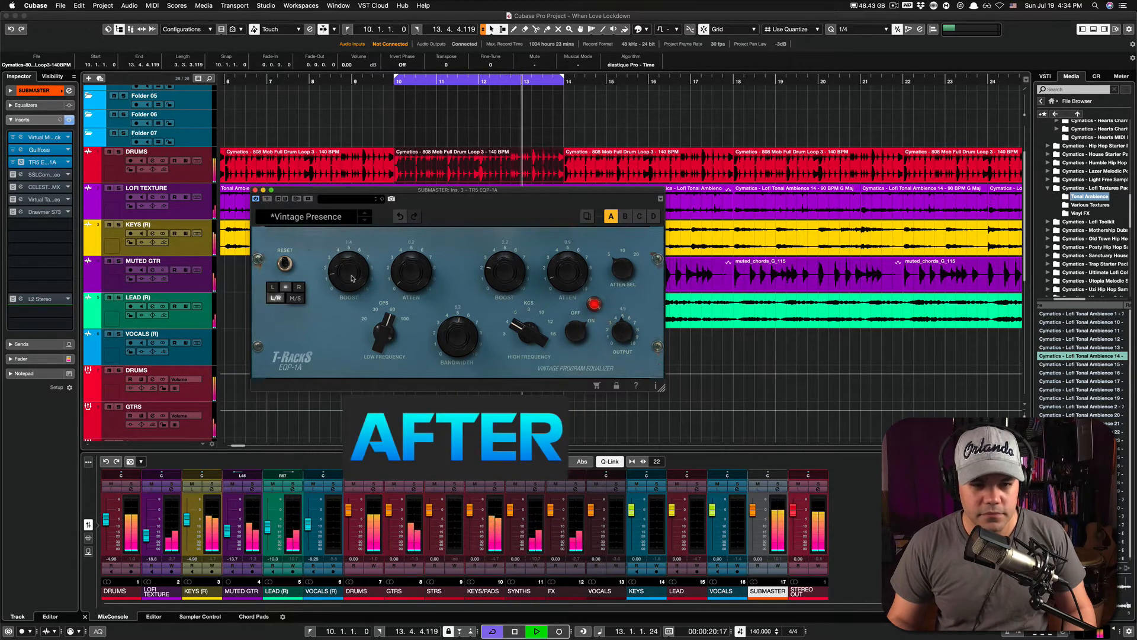
pyautogui.click(268, 200)
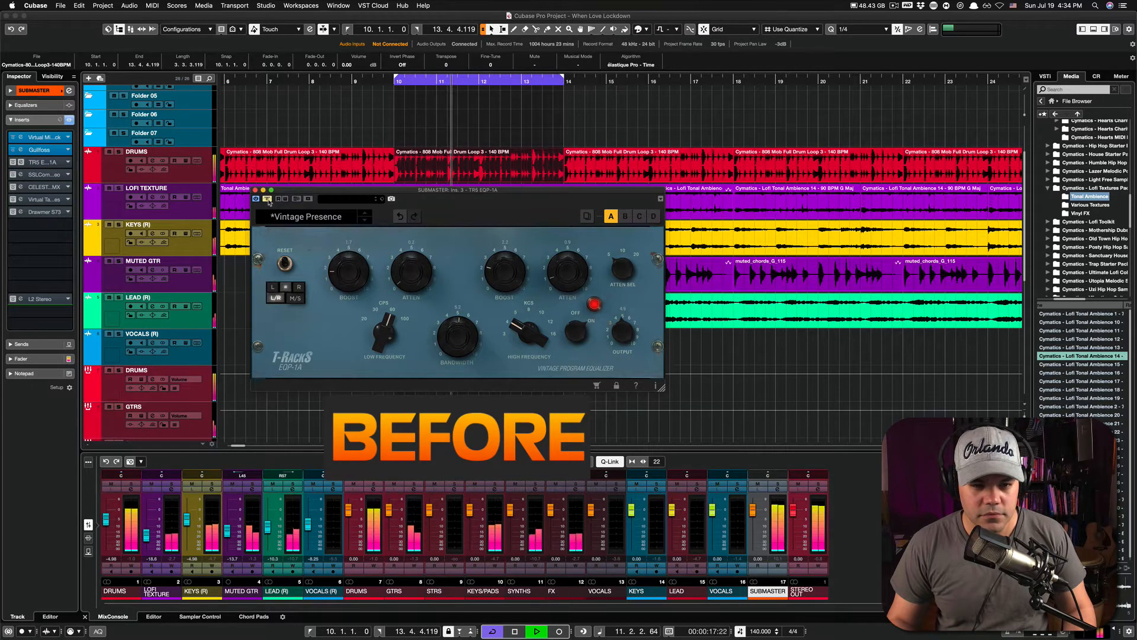
pyautogui.click(268, 201)
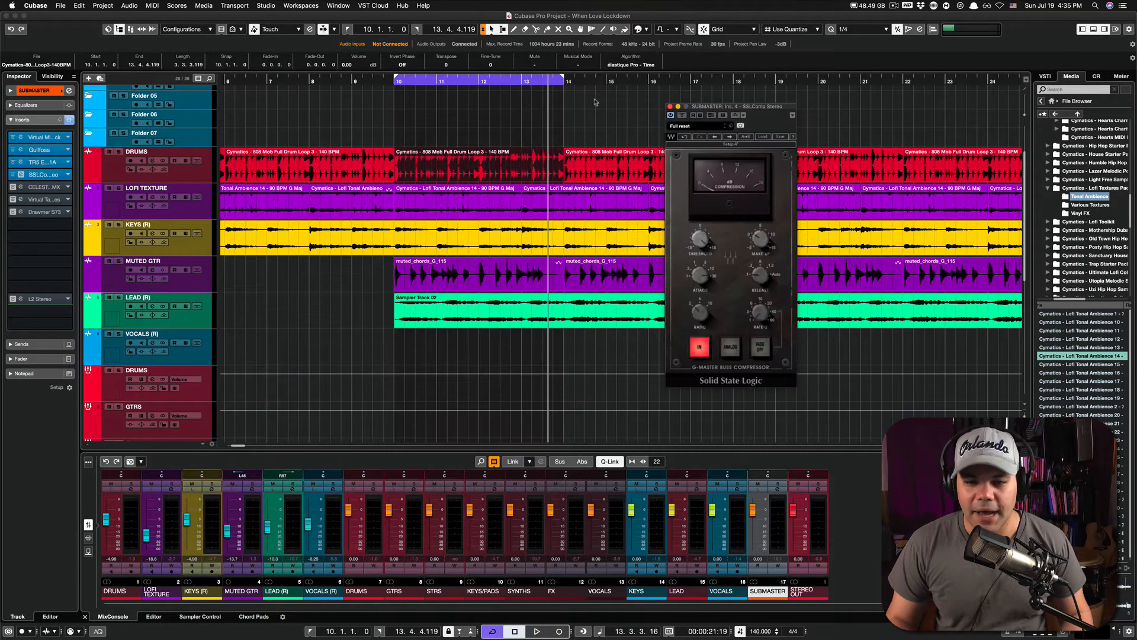
# Step: Compare the looped mix with the SUBMASTER's SSLComp Stereo compressor bypassed and active, and close its window
pyautogui.moveTo(705, 108); pyautogui.dragTo(610, 101)
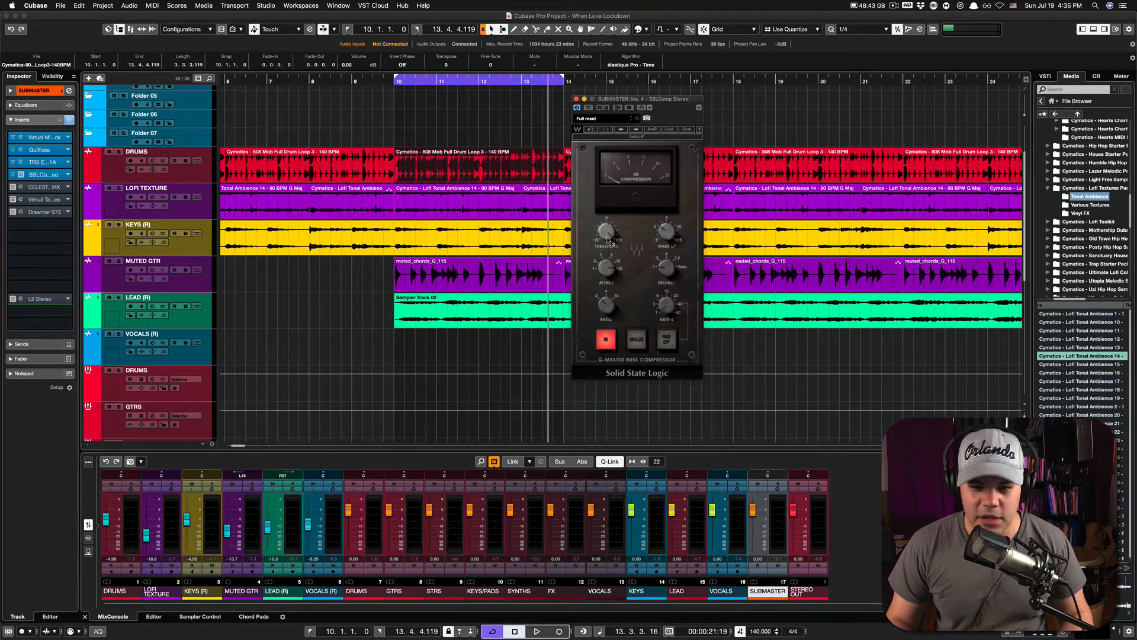
pyautogui.moveTo(667, 235)
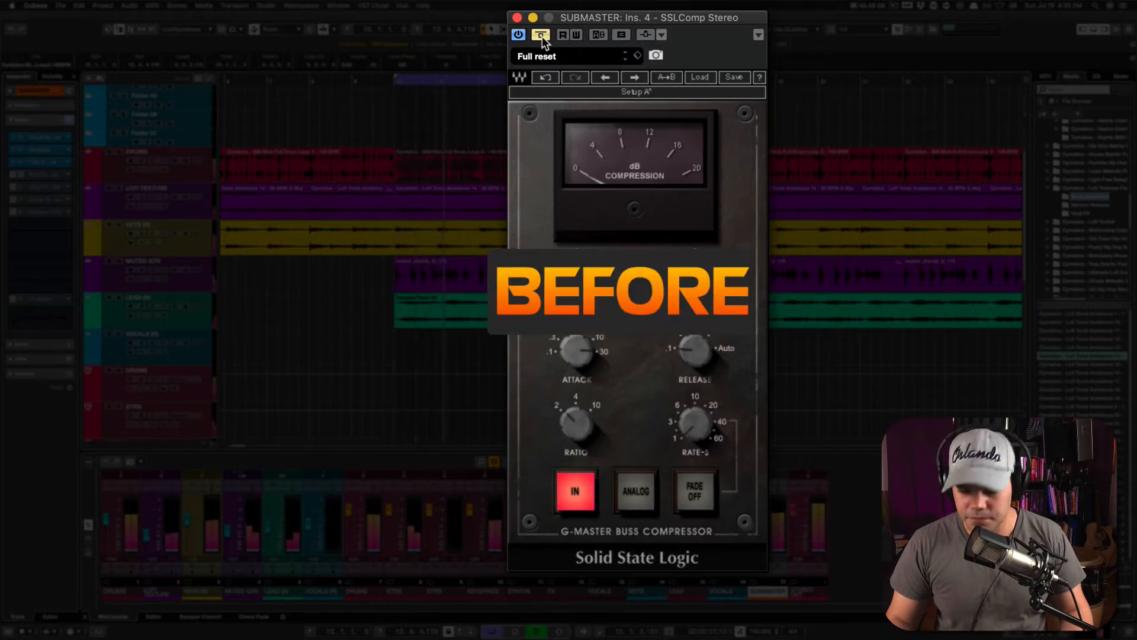
pyautogui.moveTo(567, 16); pyautogui.dragTo(244, 17)
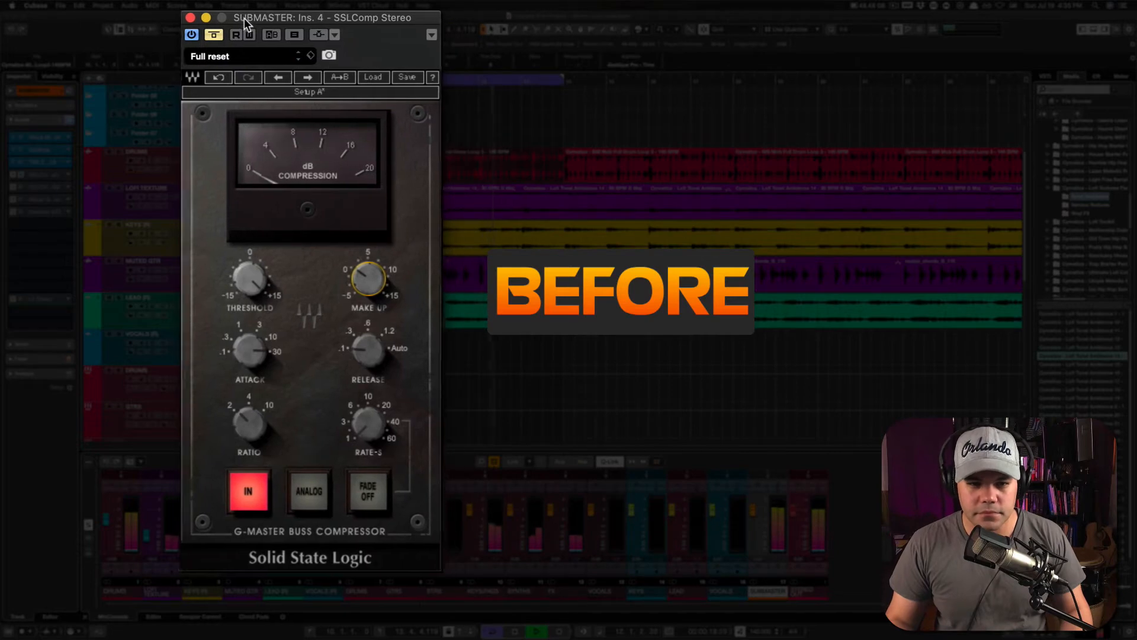
pyautogui.click(219, 35)
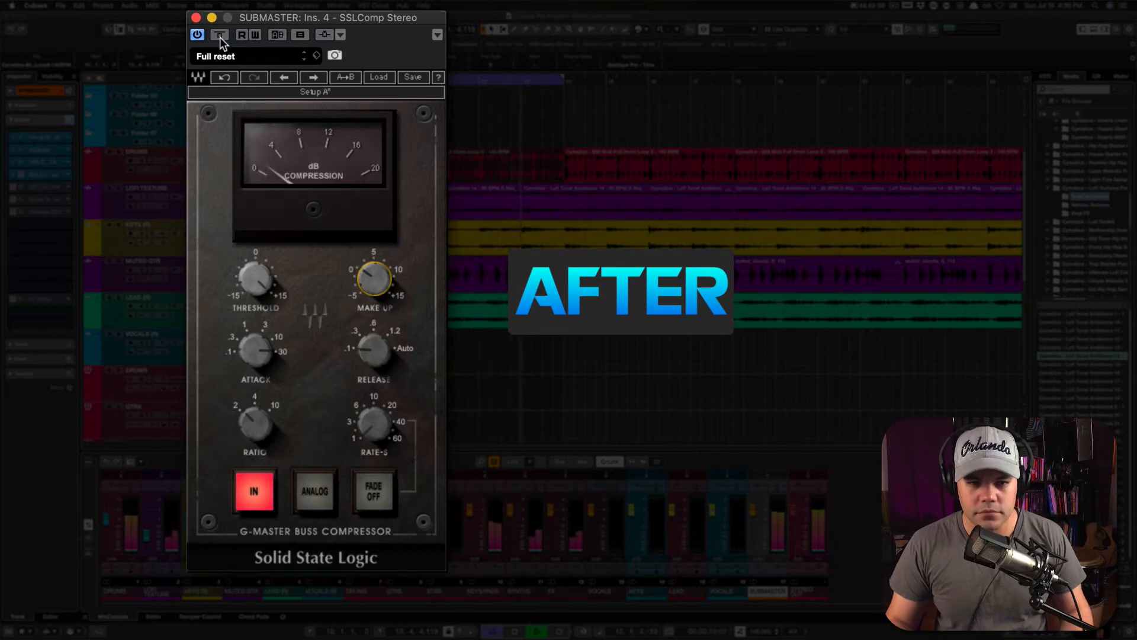
pyautogui.click(219, 36)
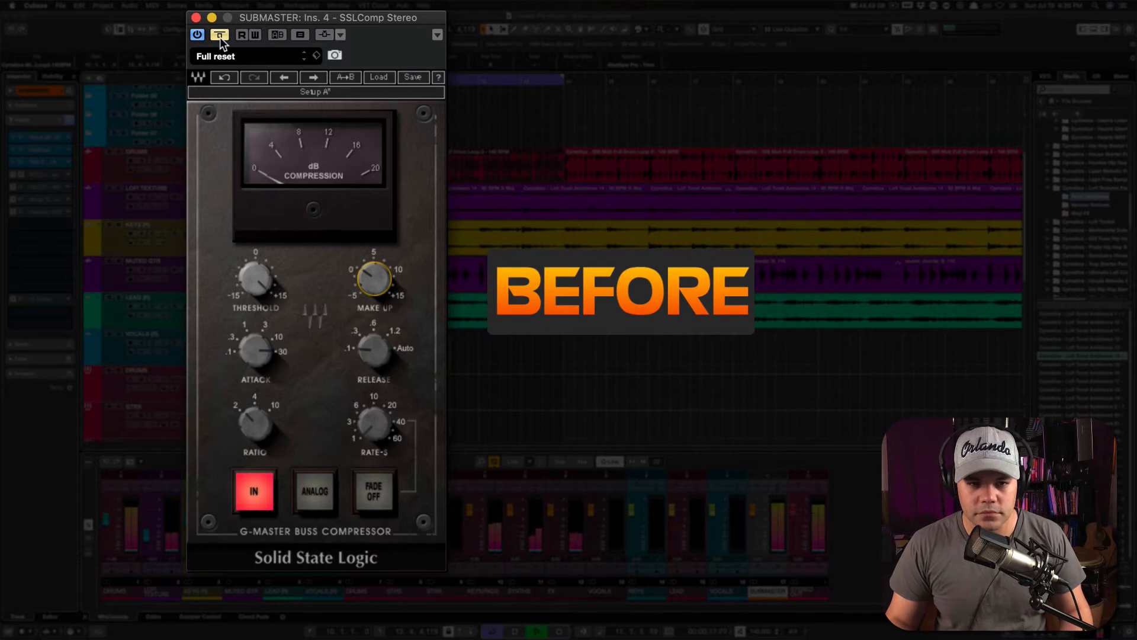
pyautogui.click(219, 35)
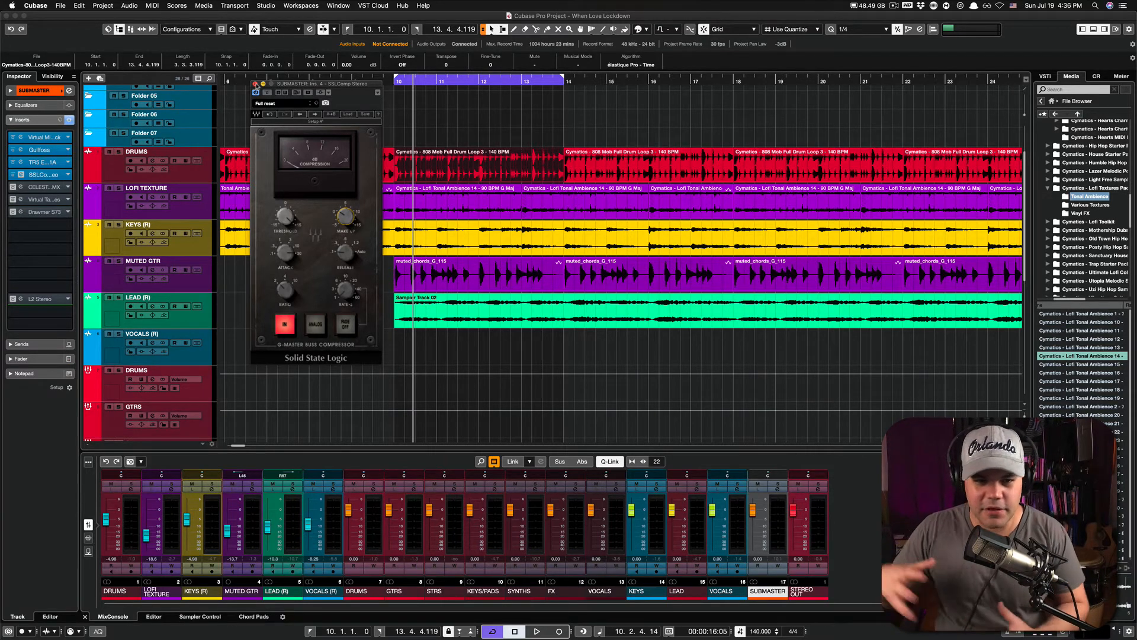
pyautogui.click(256, 84)
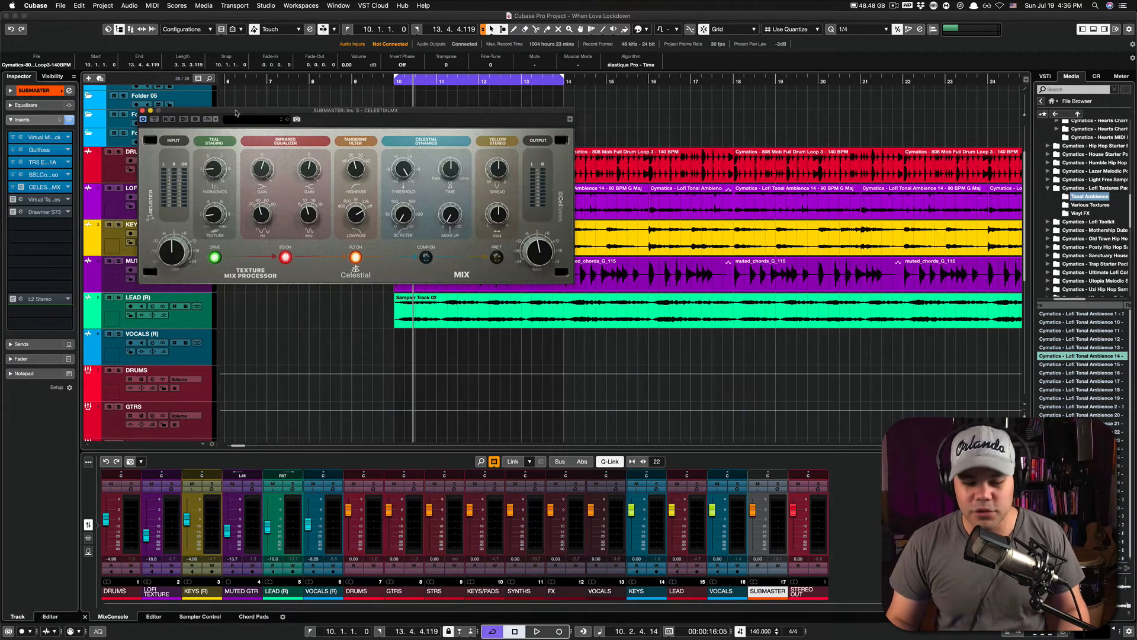
# Step: Compare the looped mix with the SUBMASTER's CELESTIALMX processor bypassed and active
pyautogui.moveTo(239, 113); pyautogui.dragTo(224, 114)
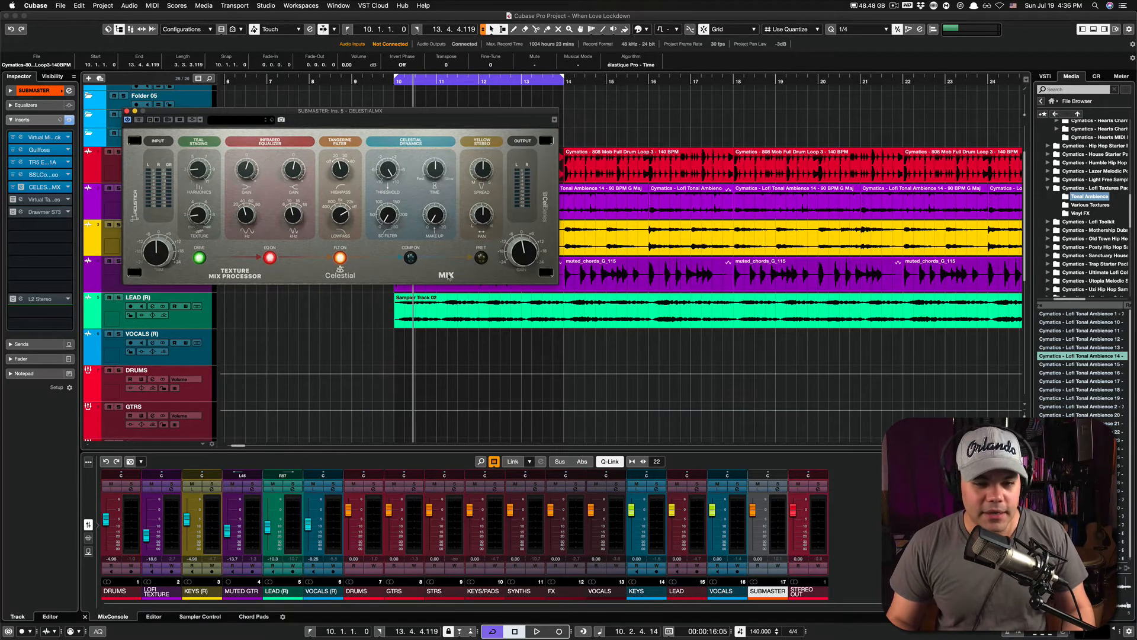
pyautogui.moveTo(306, 112); pyautogui.dragTo(314, 190)
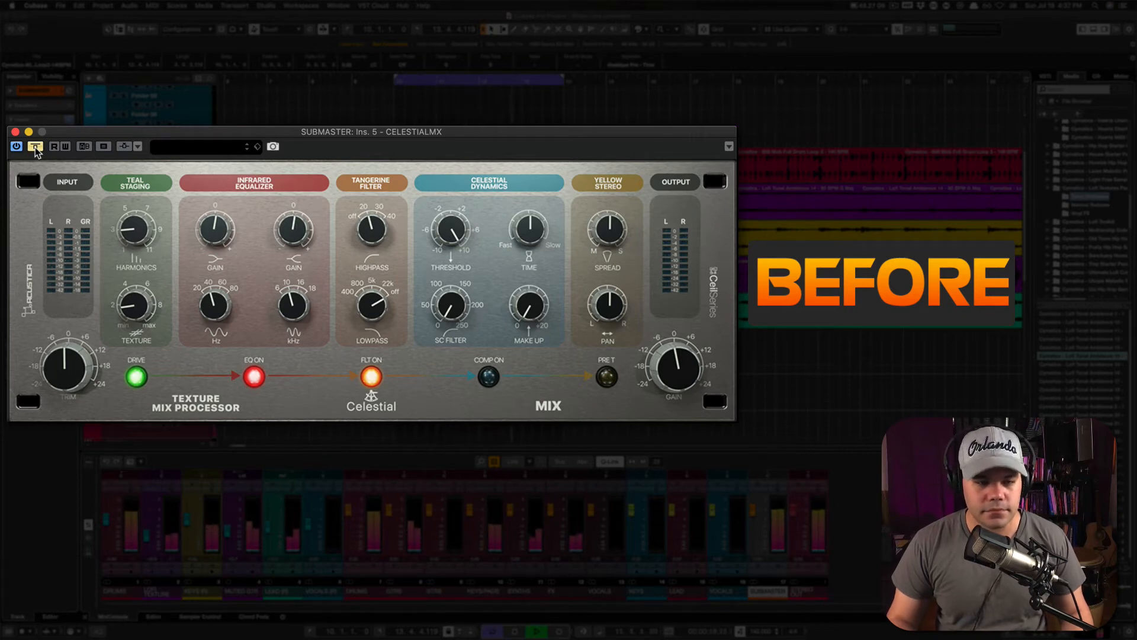
pyautogui.click(36, 147)
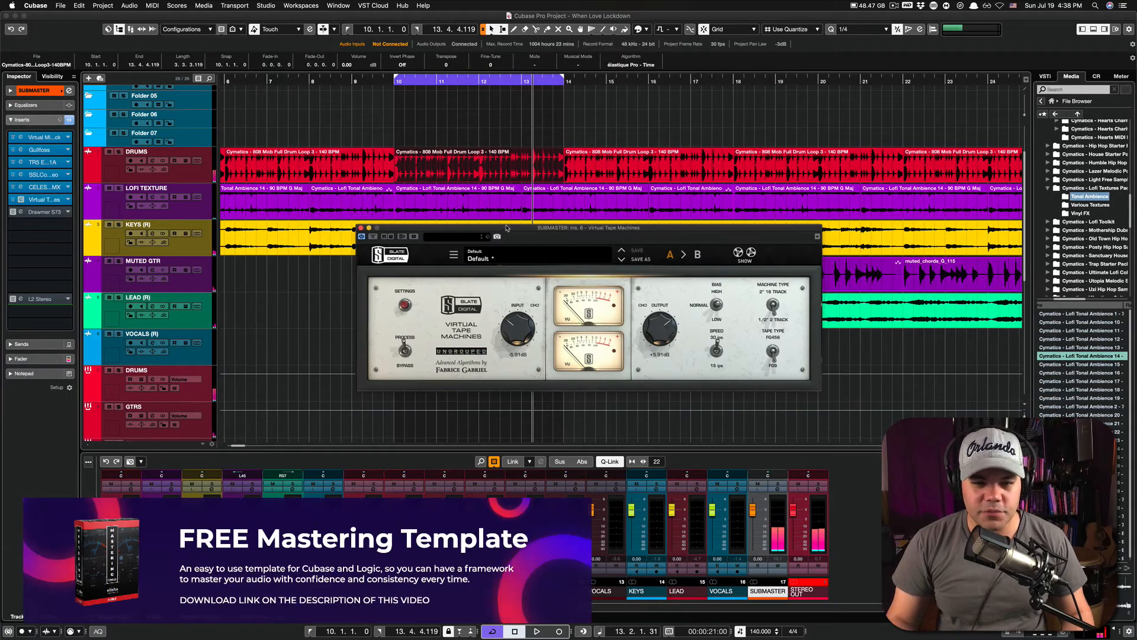
# Step: Compare the looped mix with the SUBMASTER's Virtual Tape Machines bypassed and active, close its window, and stop playback
pyautogui.moveTo(524, 234); pyautogui.dragTo(314, 199)
pyautogui.click(548, 220)
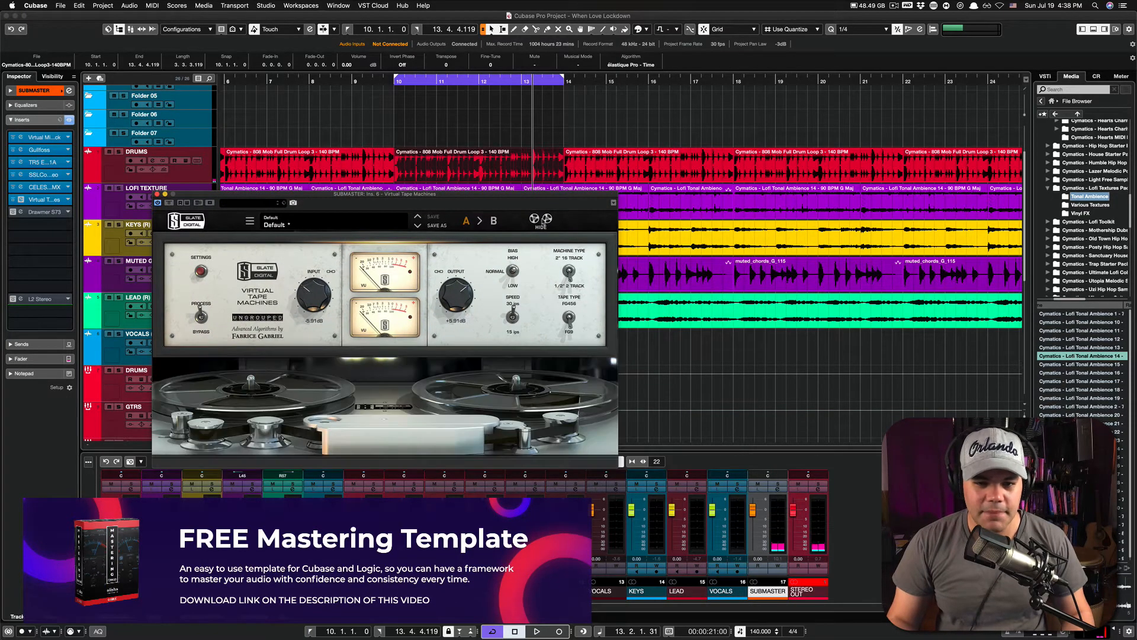
pyautogui.press('space')
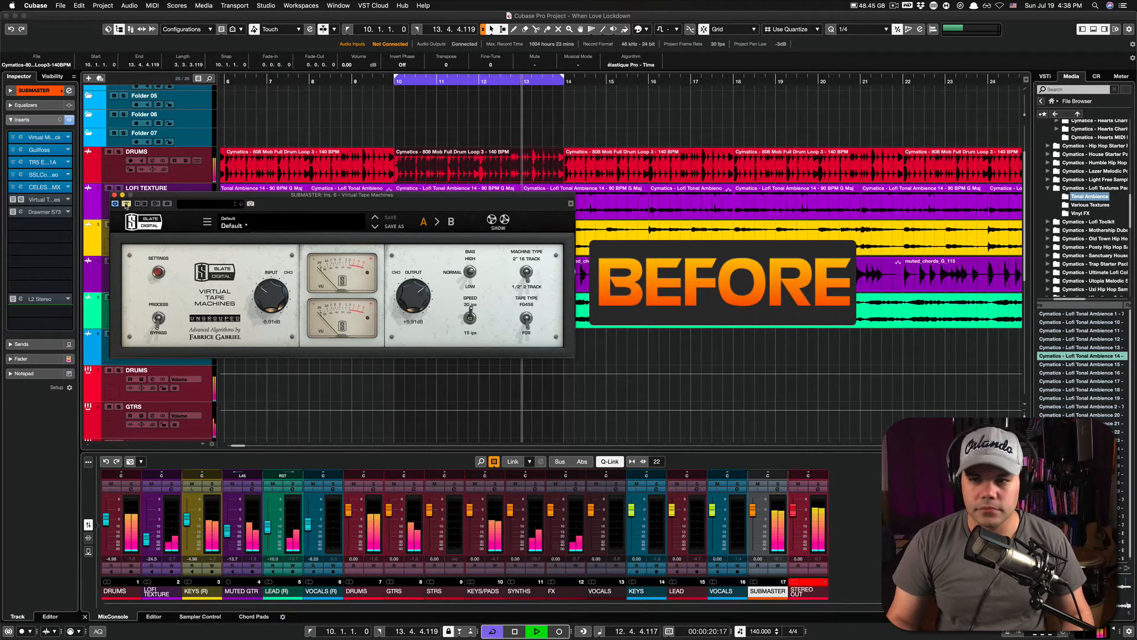
pyautogui.click(126, 204)
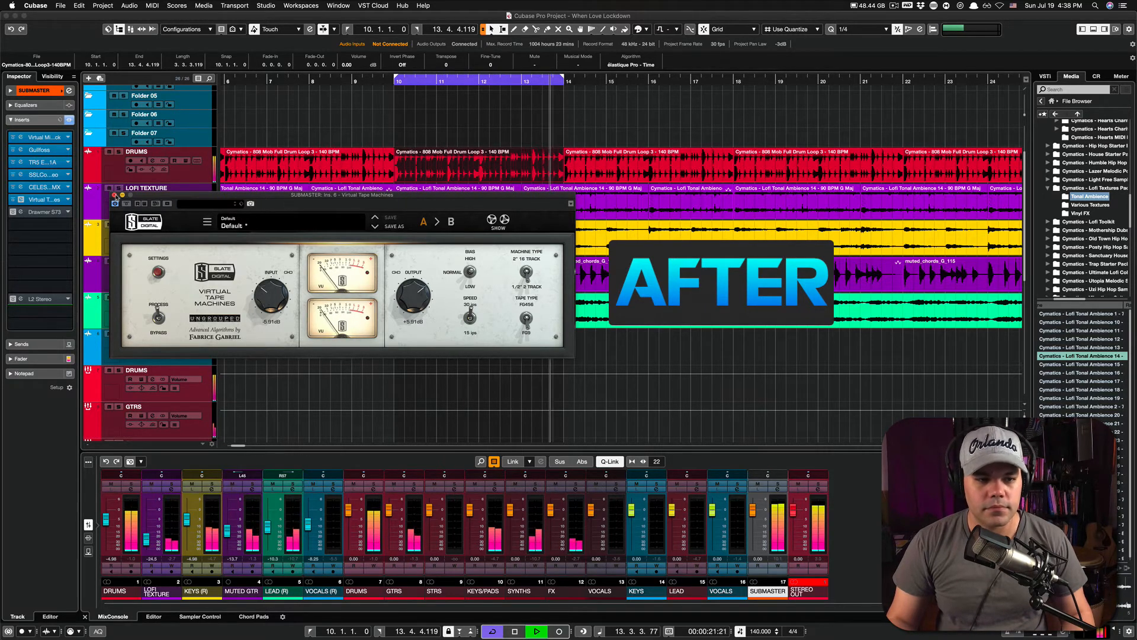
pyautogui.click(114, 194)
pyautogui.press('space')
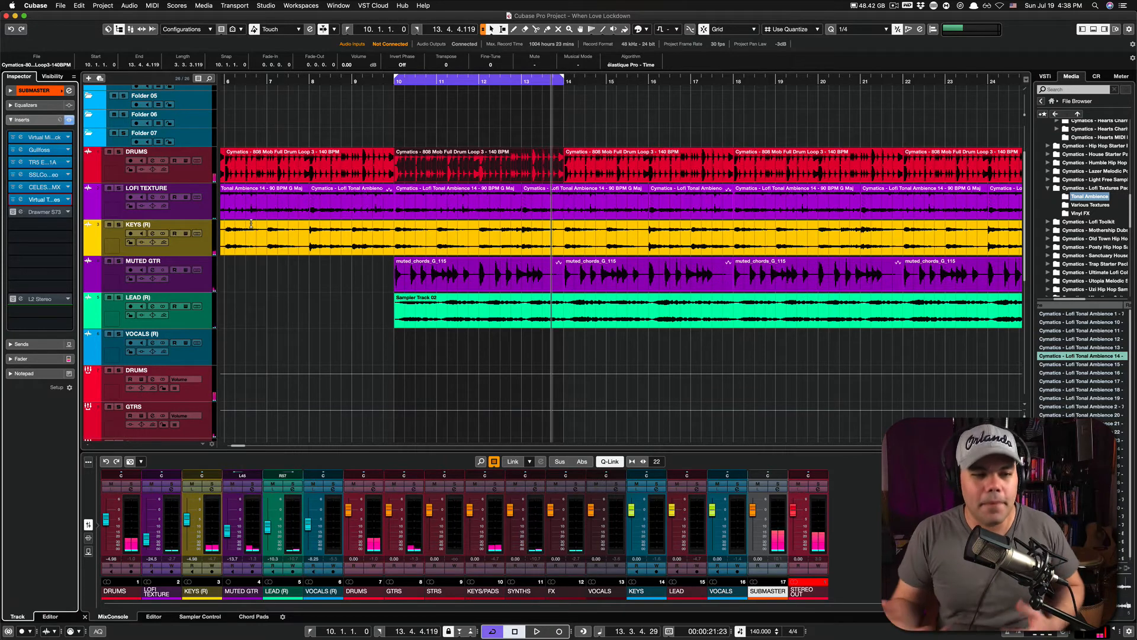
# Step: Activate the Drawmer S73 insert on SUBMASTER and compare the looped mix with it bypassed and active
pyautogui.click(34, 214)
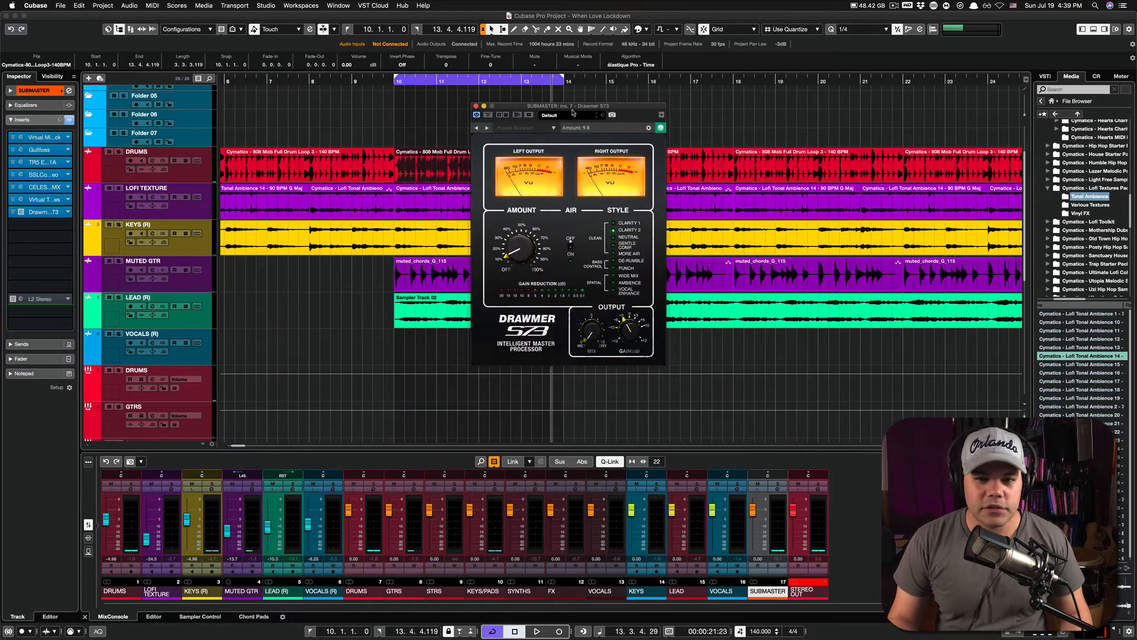
pyautogui.moveTo(573, 111); pyautogui.dragTo(284, 96)
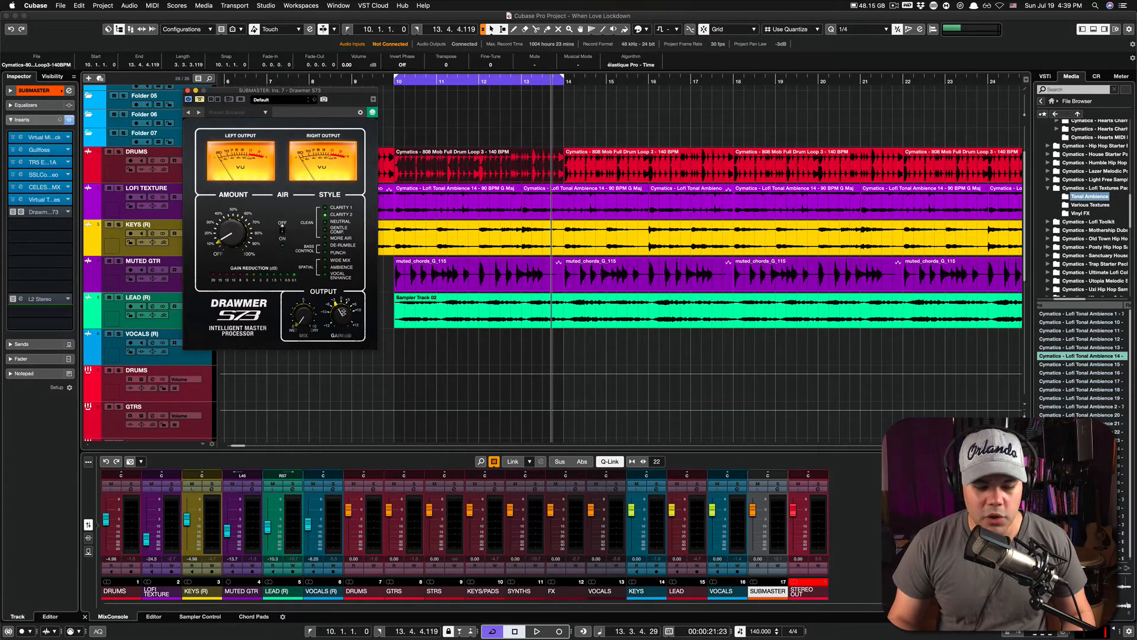
pyautogui.click(199, 100)
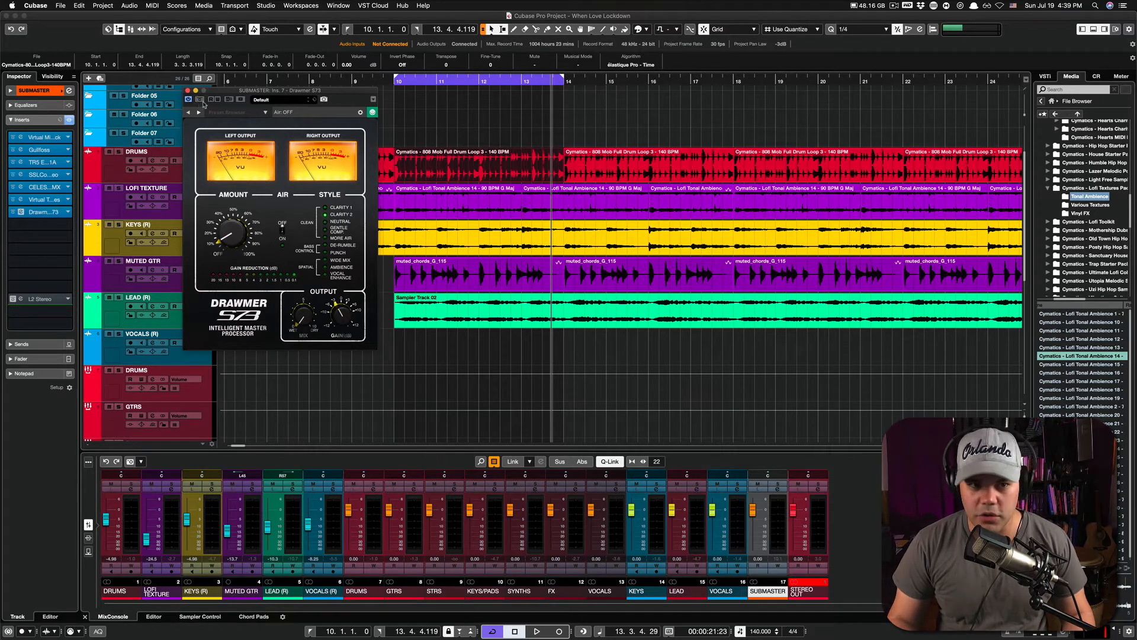
pyautogui.click(200, 100)
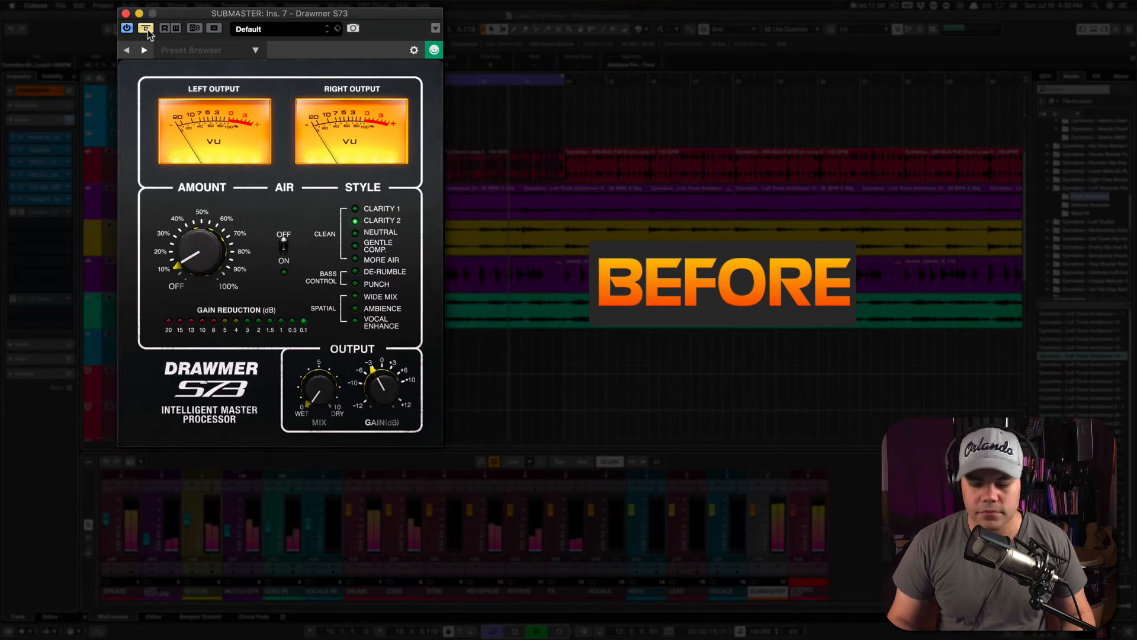
pyautogui.click(147, 30)
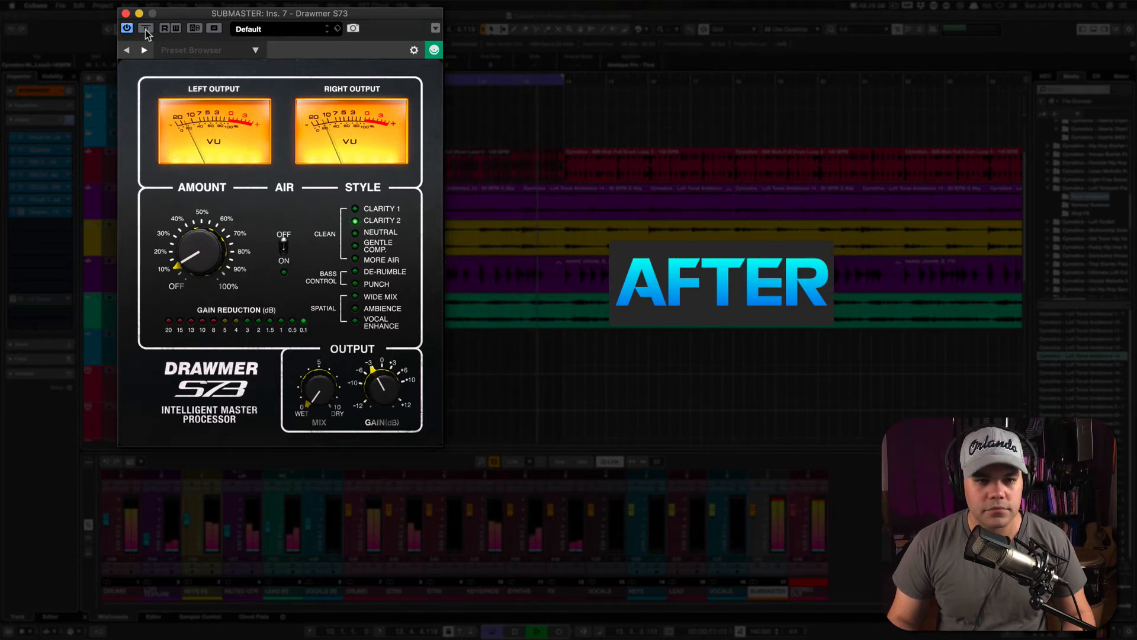
# Step: Repeat the bypassed-versus-active comparison of the SUBMASTER's Drawmer S73 on the looped mix, and close its window
pyautogui.click(145, 29)
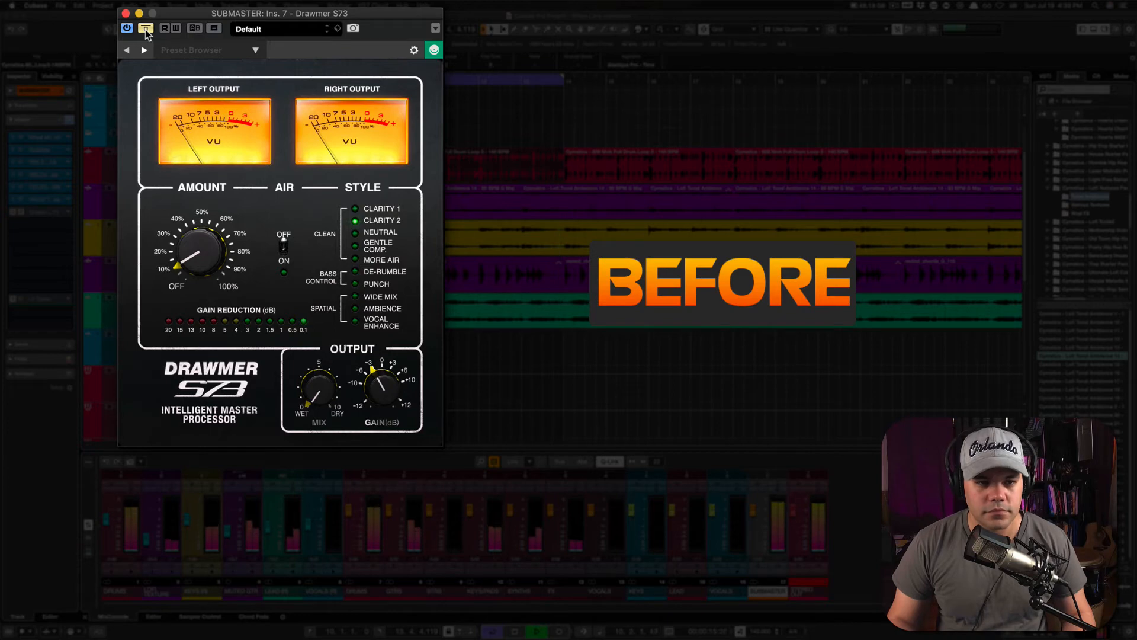
pyautogui.click(145, 29)
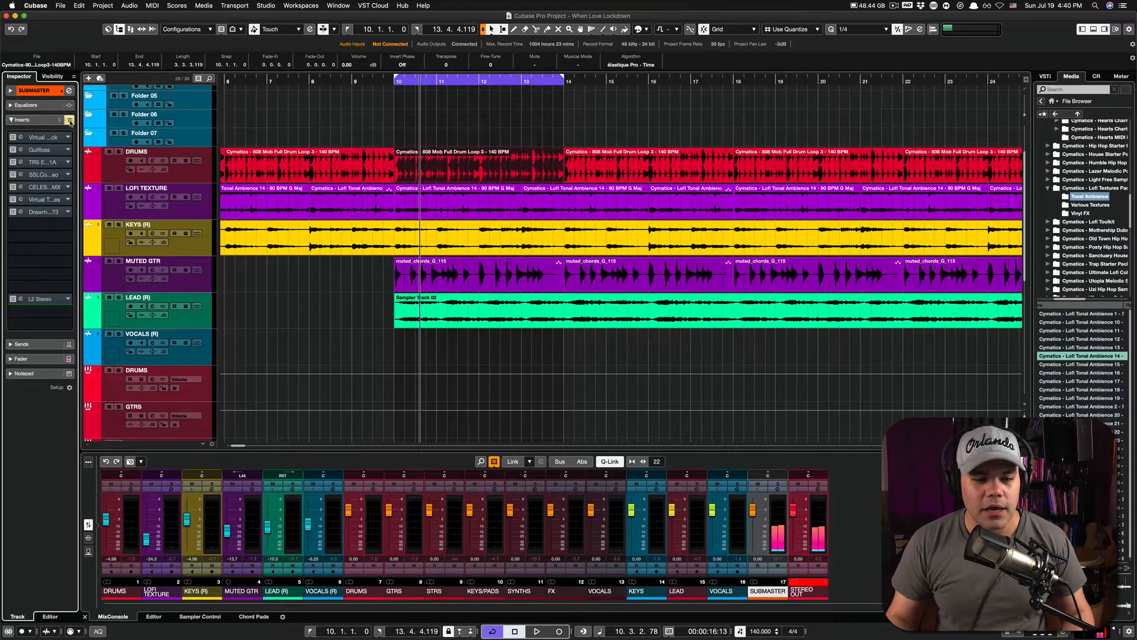
pyautogui.click(126, 13)
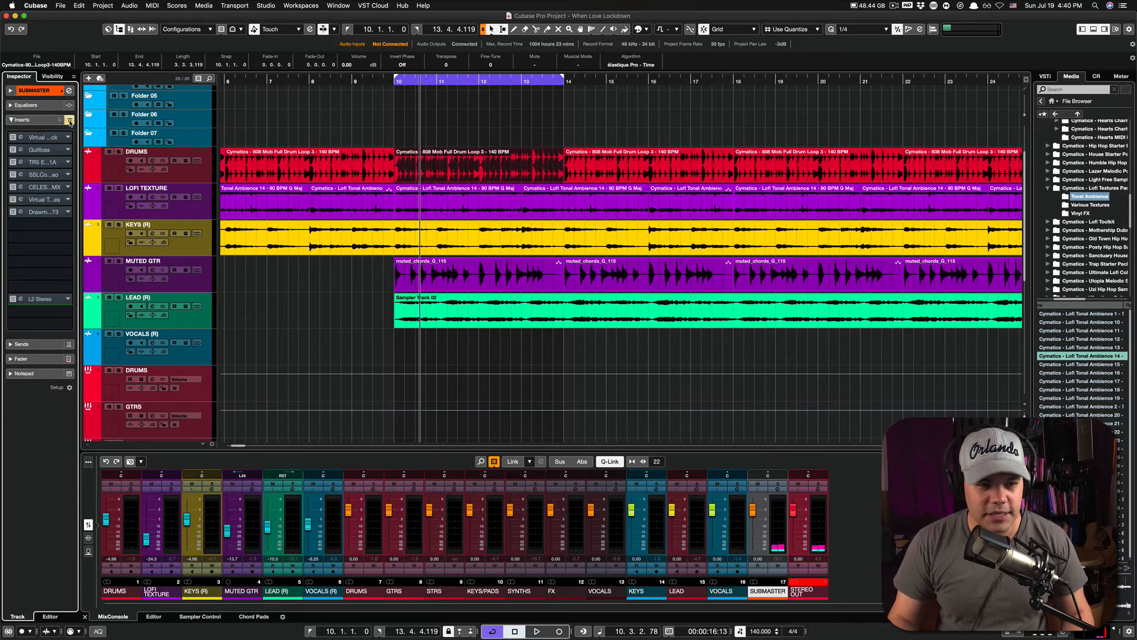
# Step: Play the looped mix and compare it with all of the SUBMASTER's inserts bypassed and active together
pyautogui.scroll(-1, 85, 134)
pyautogui.press('space')
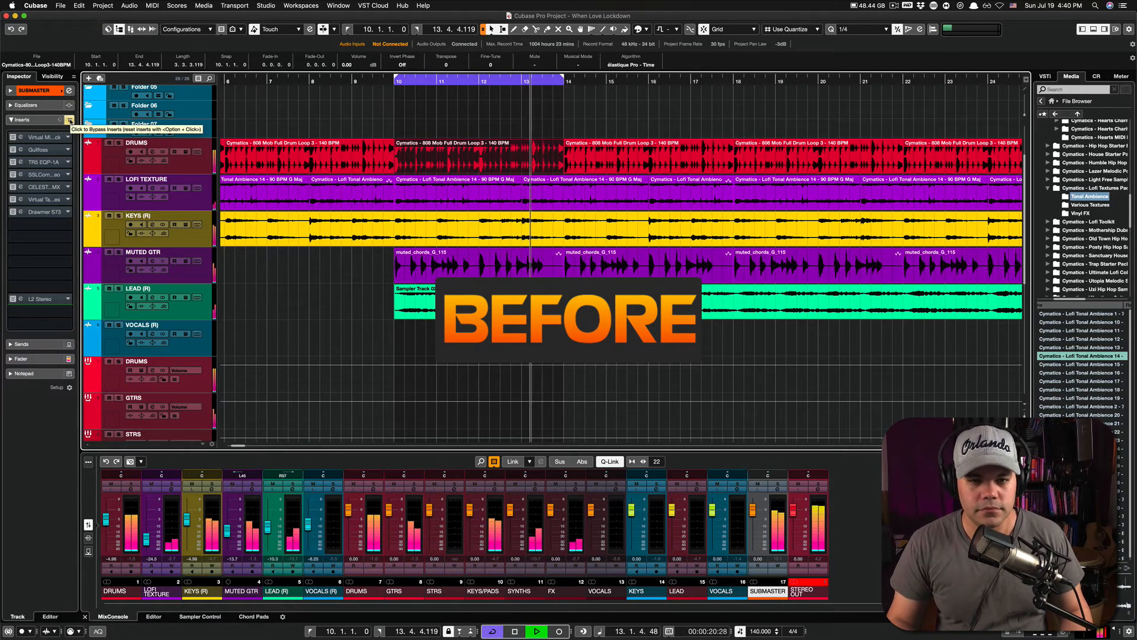
pyautogui.click(69, 120)
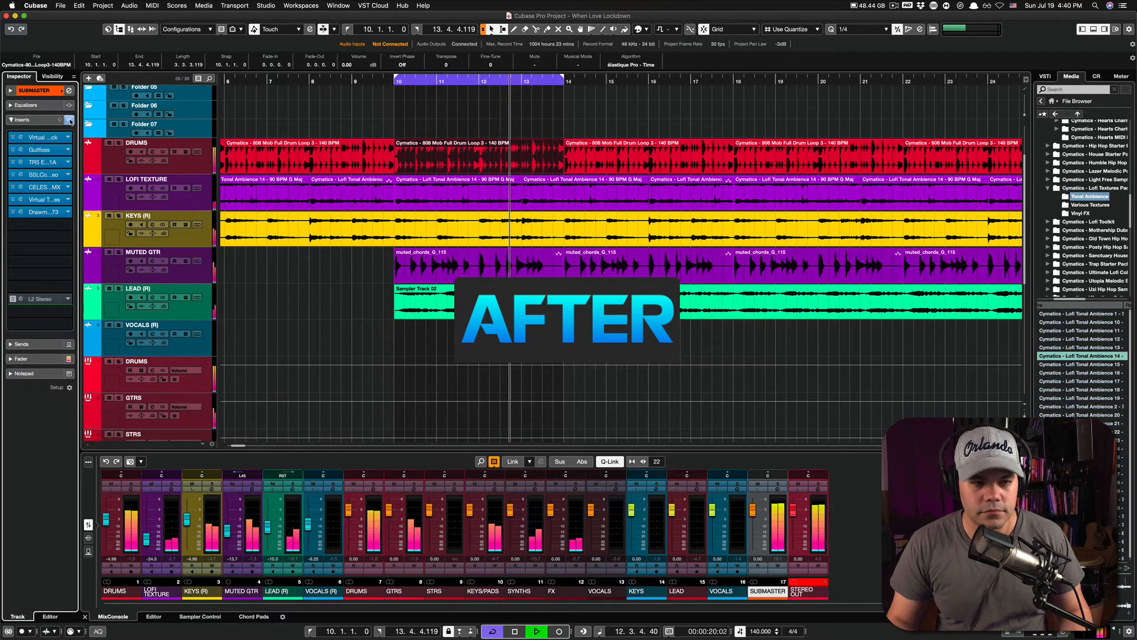
pyautogui.click(69, 120)
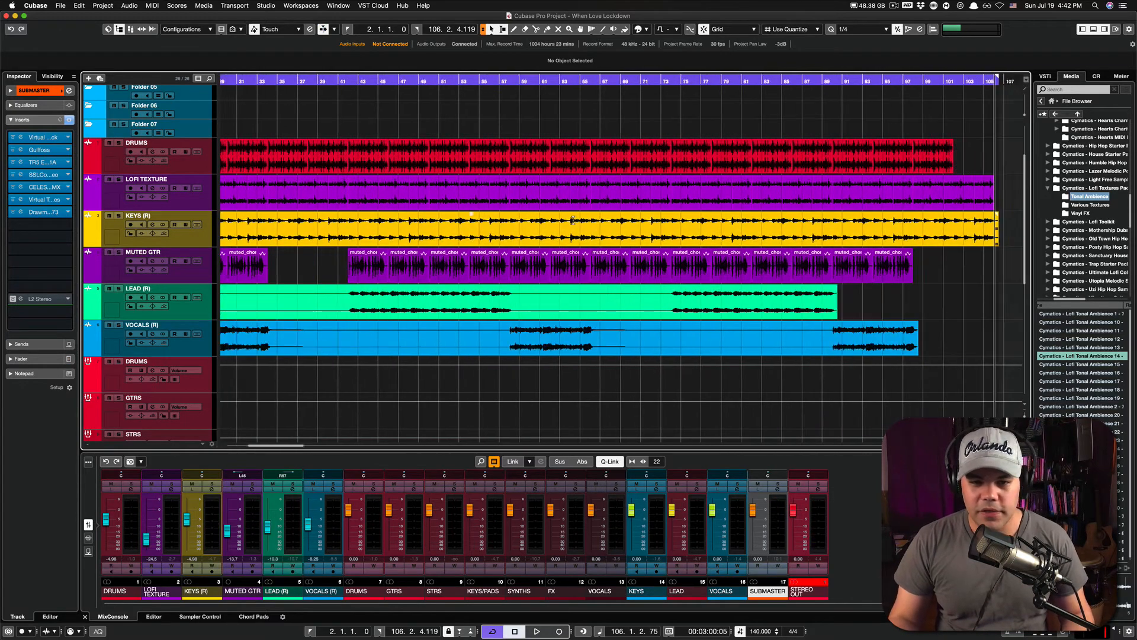
# Step: Examine the full song arrangement from start to end, checking where each track's parts enter and drop out
pyautogui.hscroll(4, 573, 220)
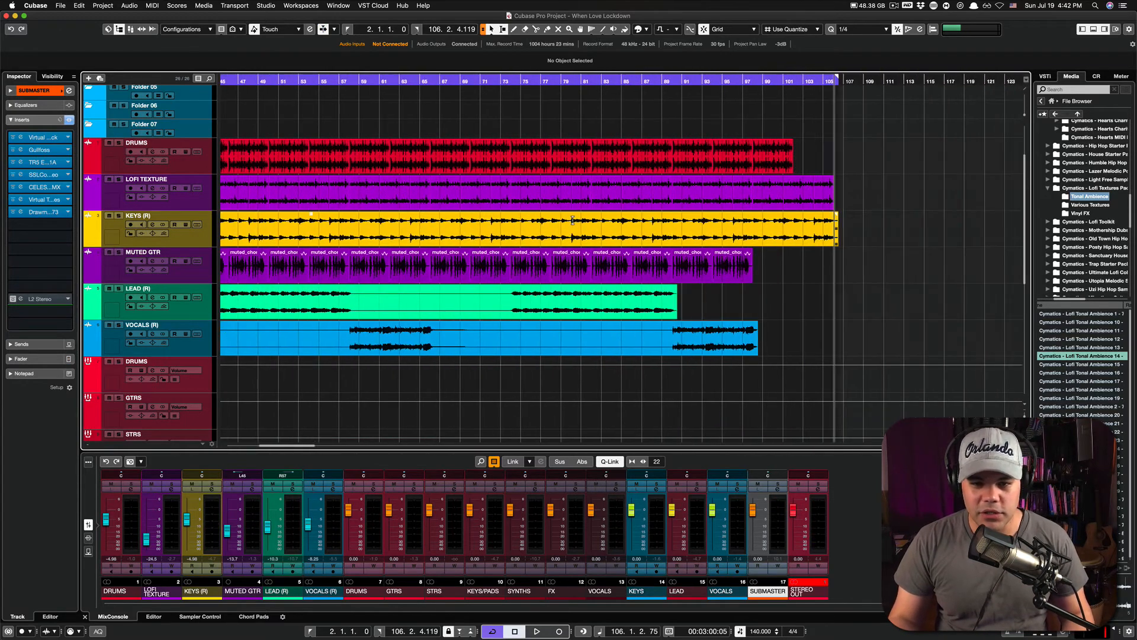
pyautogui.hscroll(-10, 573, 220)
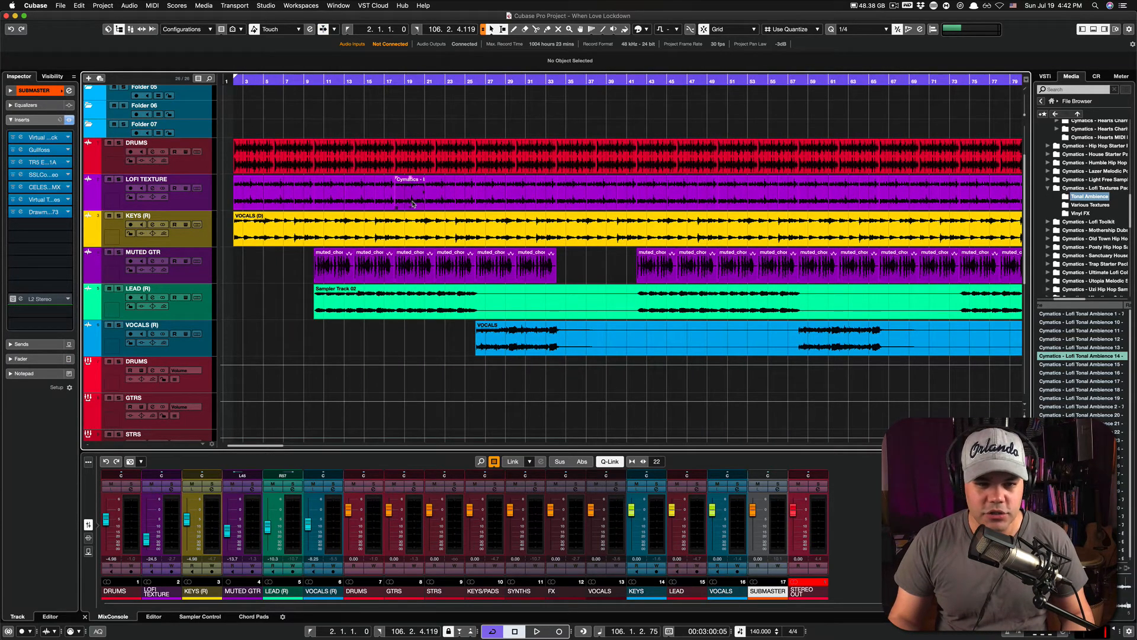
pyautogui.moveTo(382, 196); pyautogui.dragTo(738, 207)
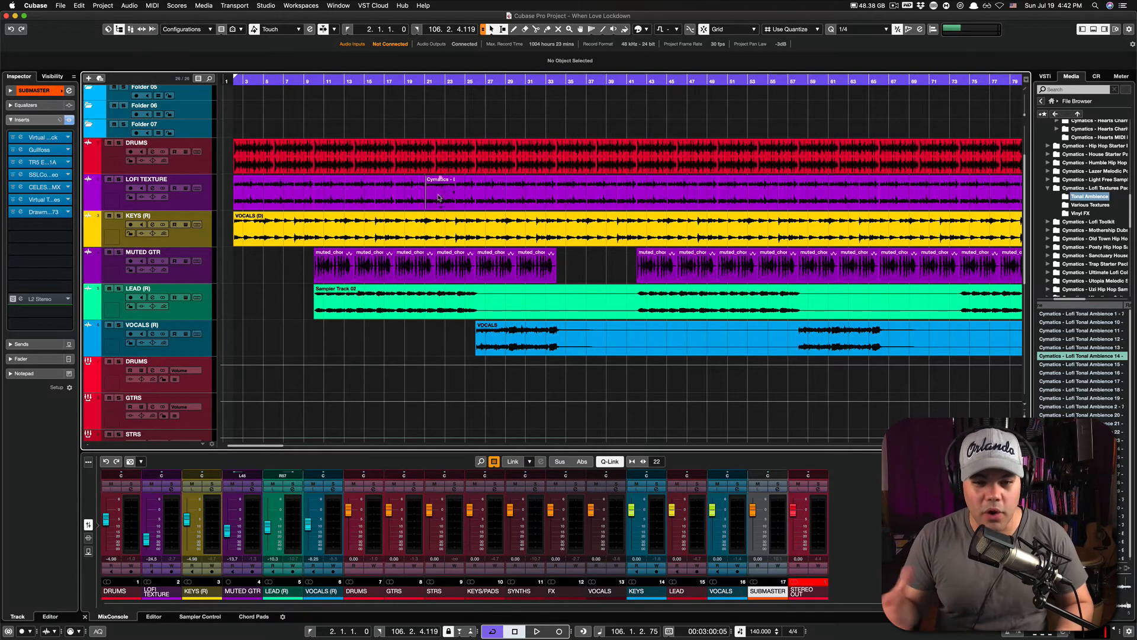
pyautogui.scroll(3, 371, 163)
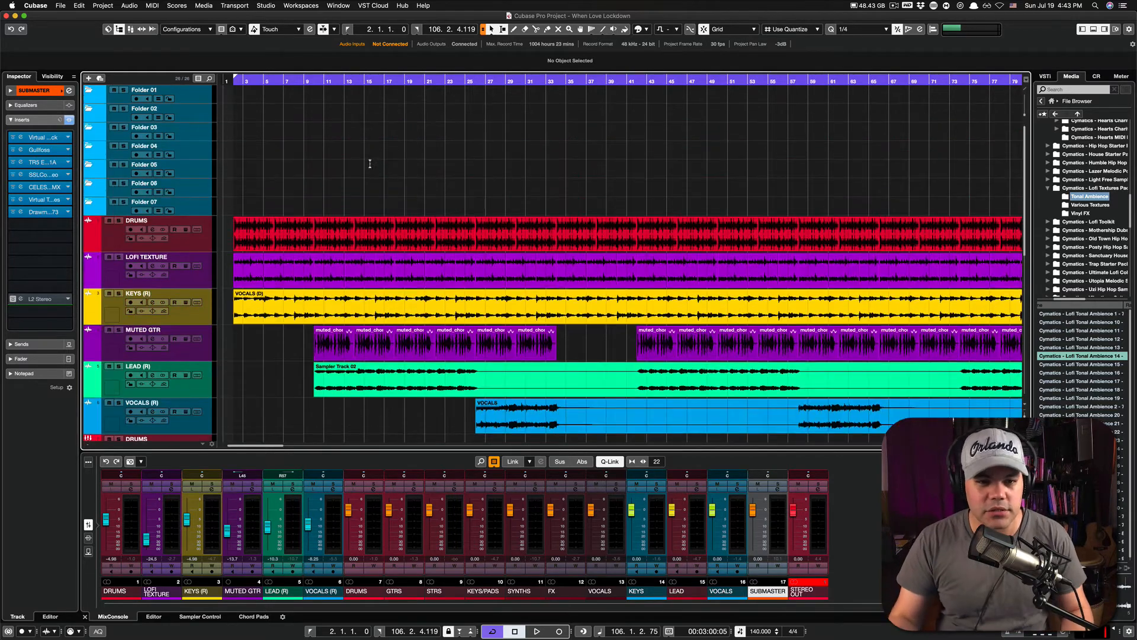
pyautogui.hscroll(4, 558, 250)
pyautogui.scroll(-5, 559, 250)
pyautogui.scroll(3, 559, 251)
pyautogui.scroll(2, 687, 240)
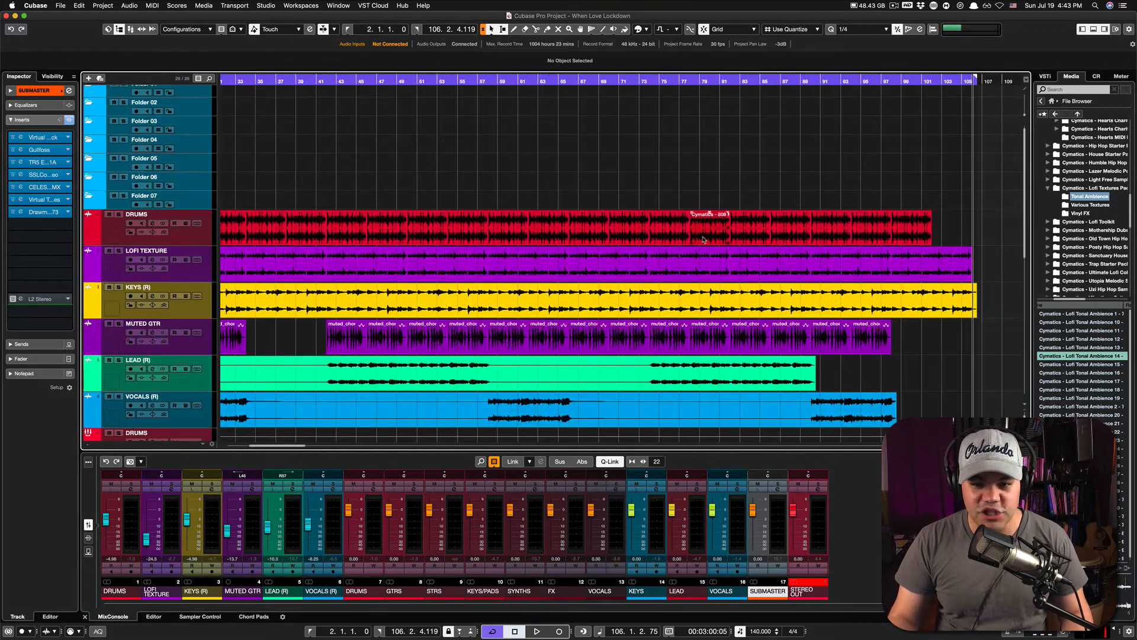
pyautogui.hscroll(6, 687, 242)
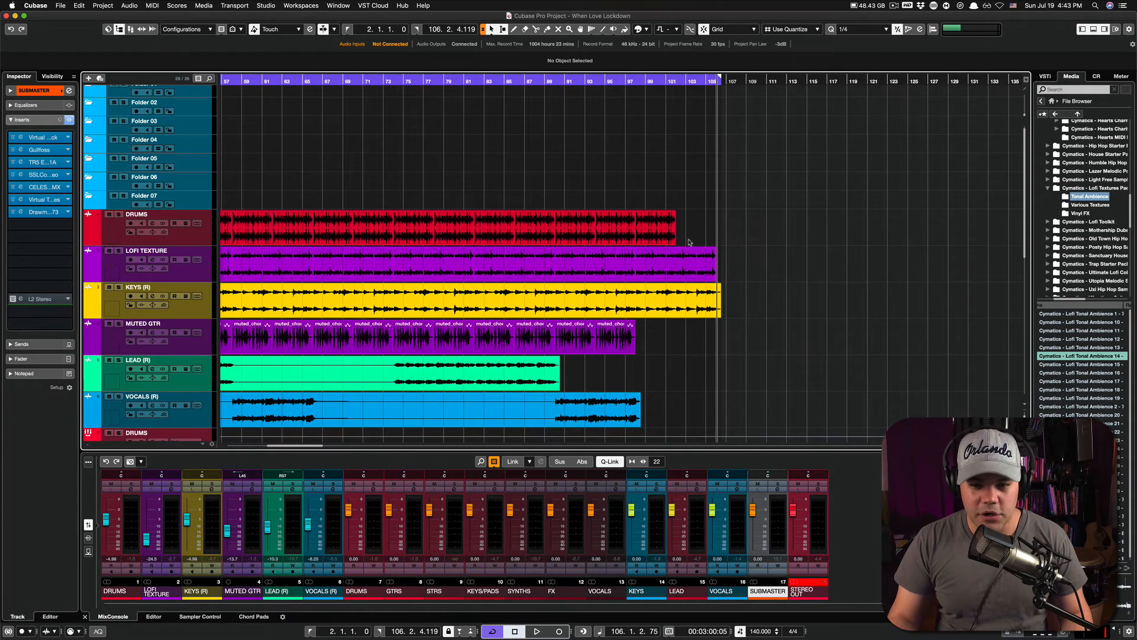
pyautogui.hscroll(-10, 657, 263)
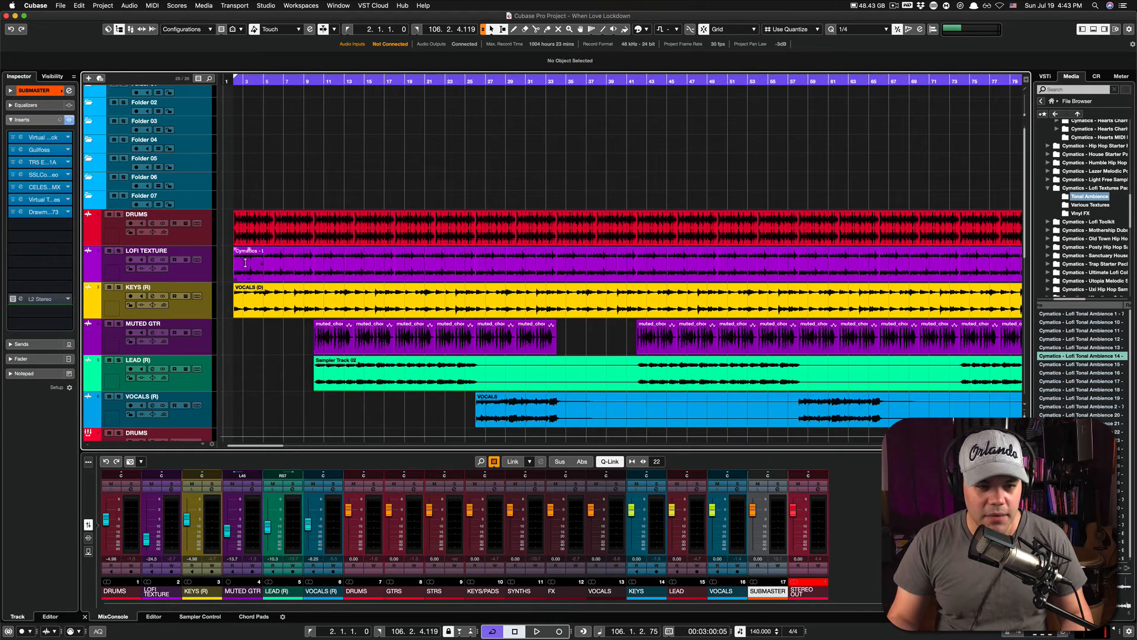
# Step: Remove the opening drum loop so the DRUMS track enters at bar 6, and play the song from the beginning
pyautogui.moveTo(246, 263); pyautogui.dragTo(295, 234)
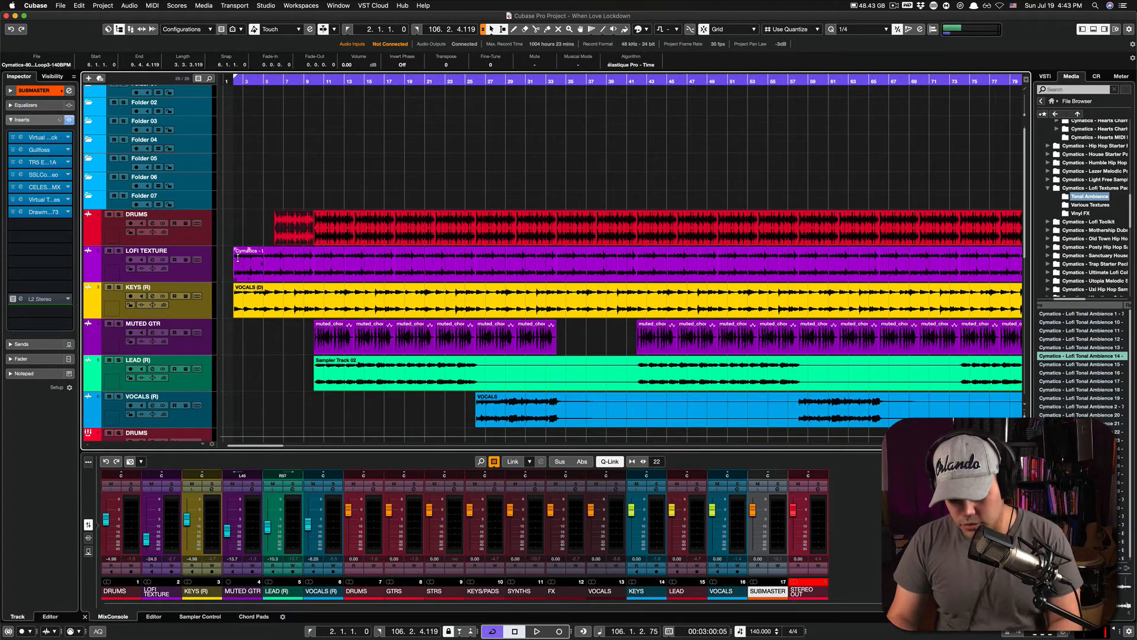
pyautogui.press('KP_1')
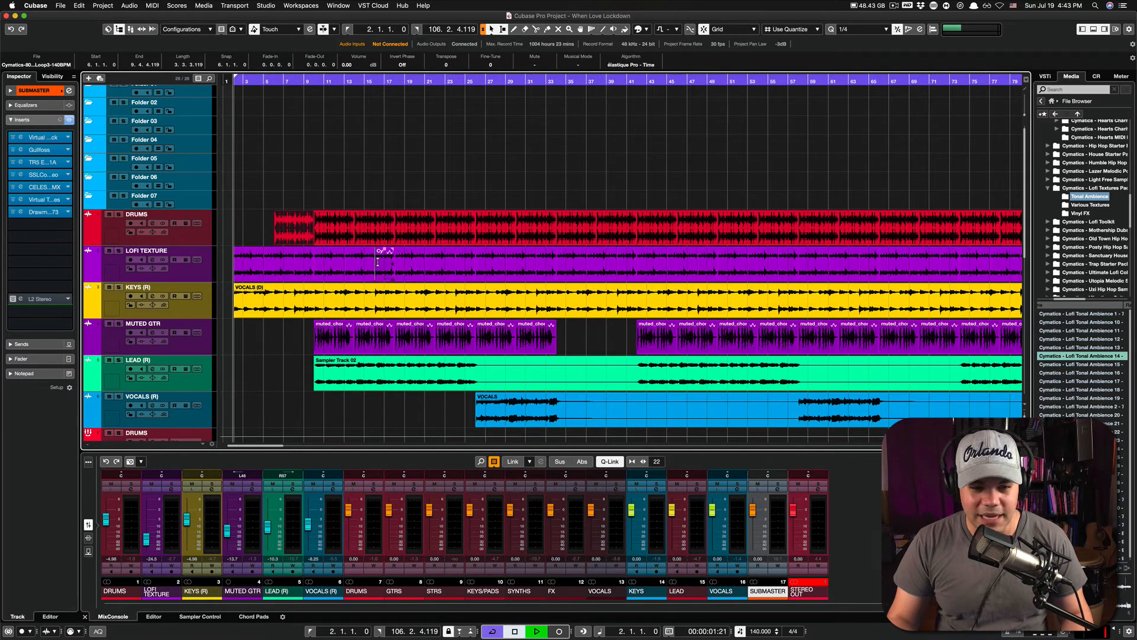
pyautogui.press('space')
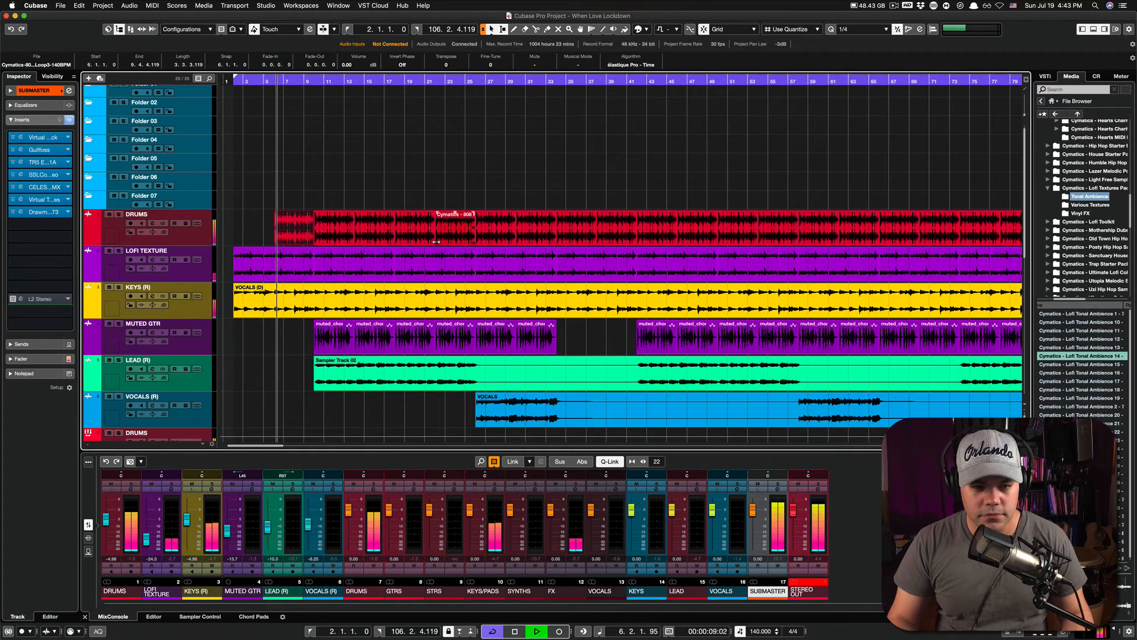
# Step: Shorten the first drum loop to end at 9.4.1, leaving a gap before bar 10, and give it a fade-out of 0.0.3.86
pyautogui.click(301, 233)
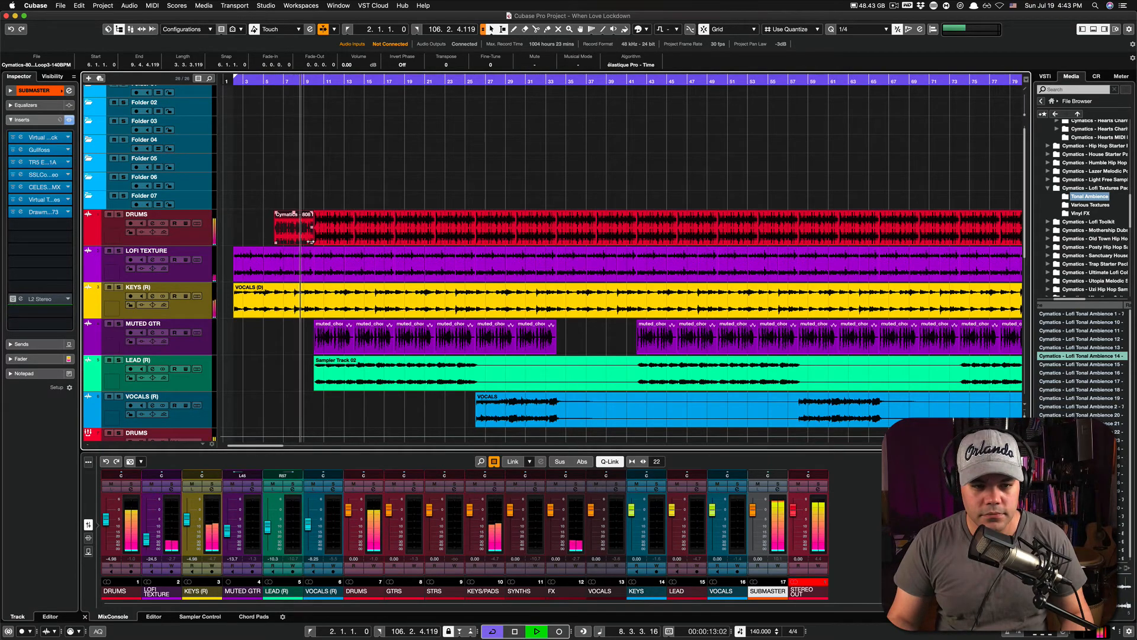
pyautogui.moveTo(311, 242); pyautogui.dragTo(308, 242)
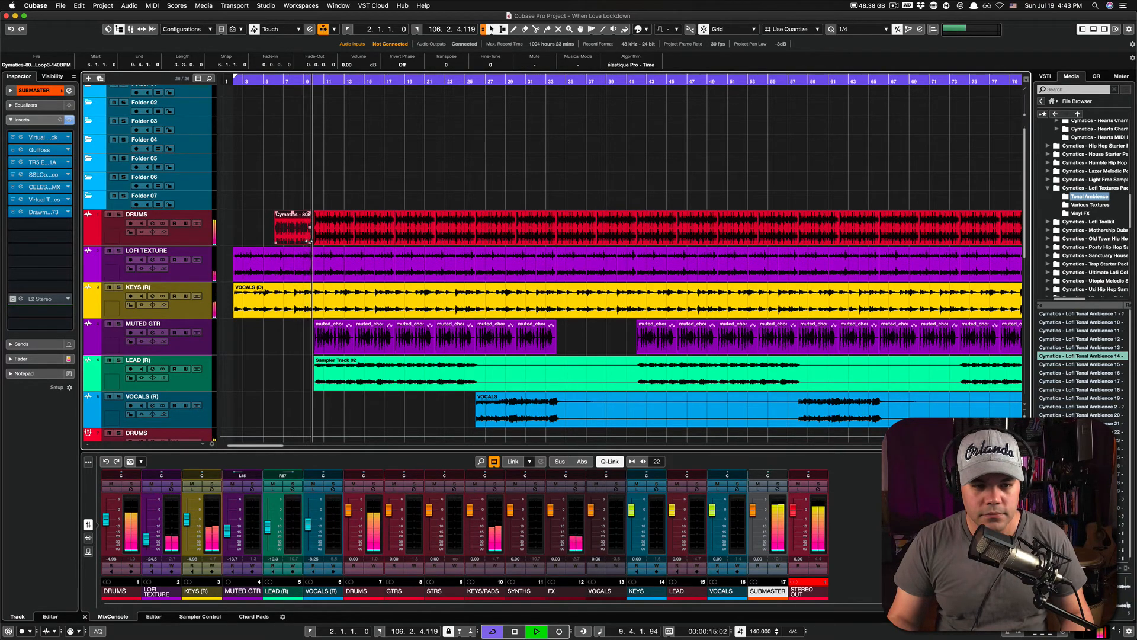
pyautogui.press('space')
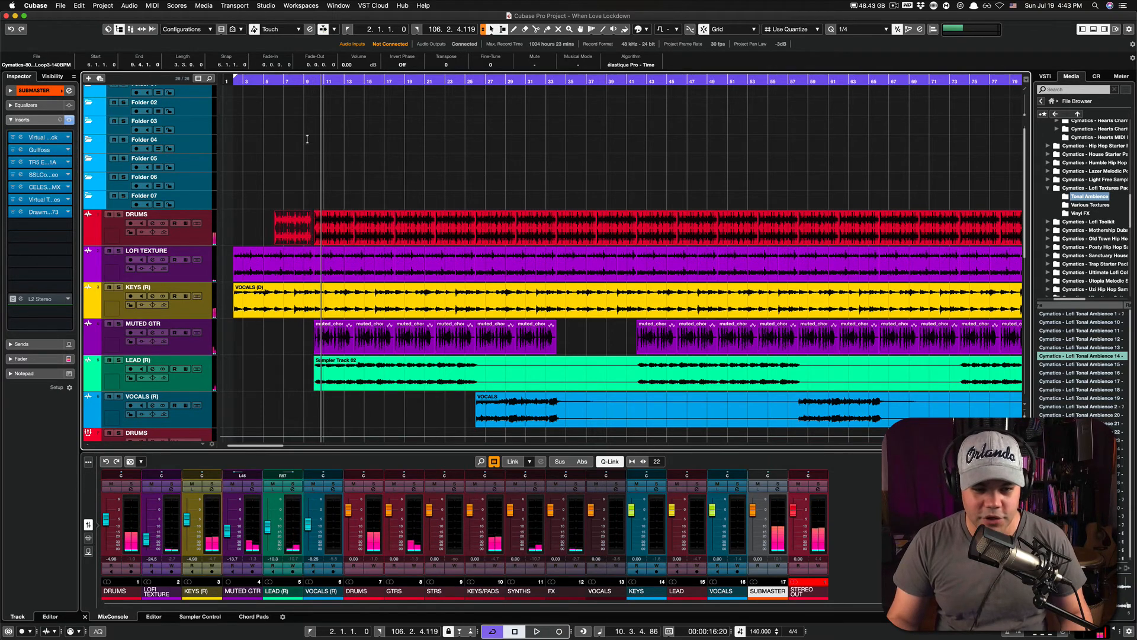
pyautogui.moveTo(306, 83); pyautogui.dragTo(310, 154)
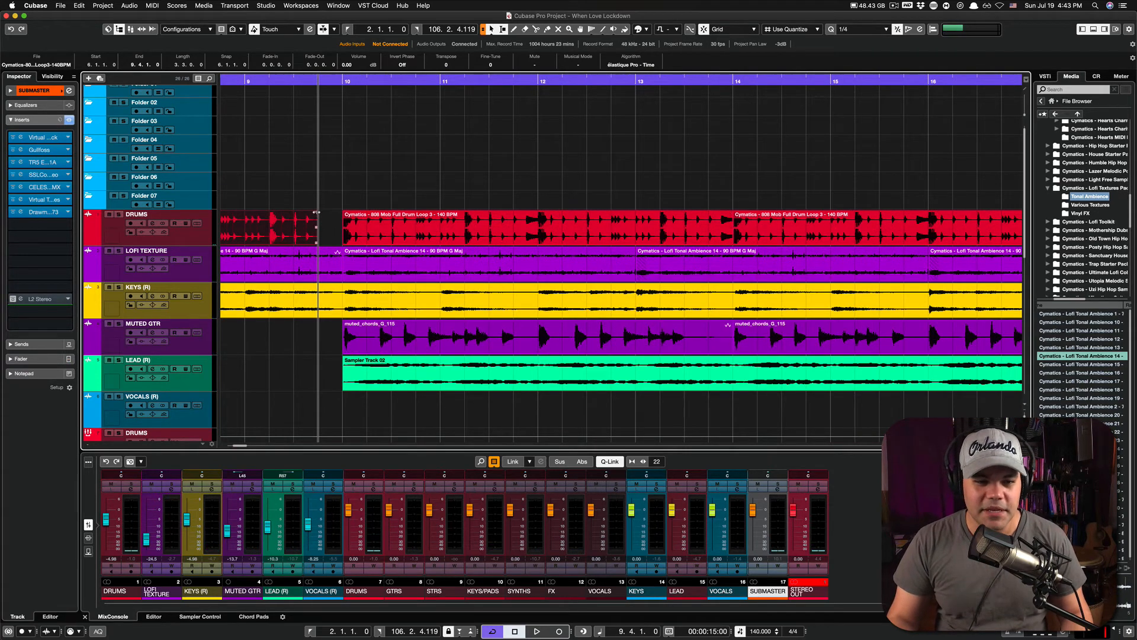
pyautogui.moveTo(291, 211)
pyautogui.mouseDown()
pyautogui.moveTo(307, 212)
pyautogui.moveTo(295, 212)
pyautogui.mouseUp()
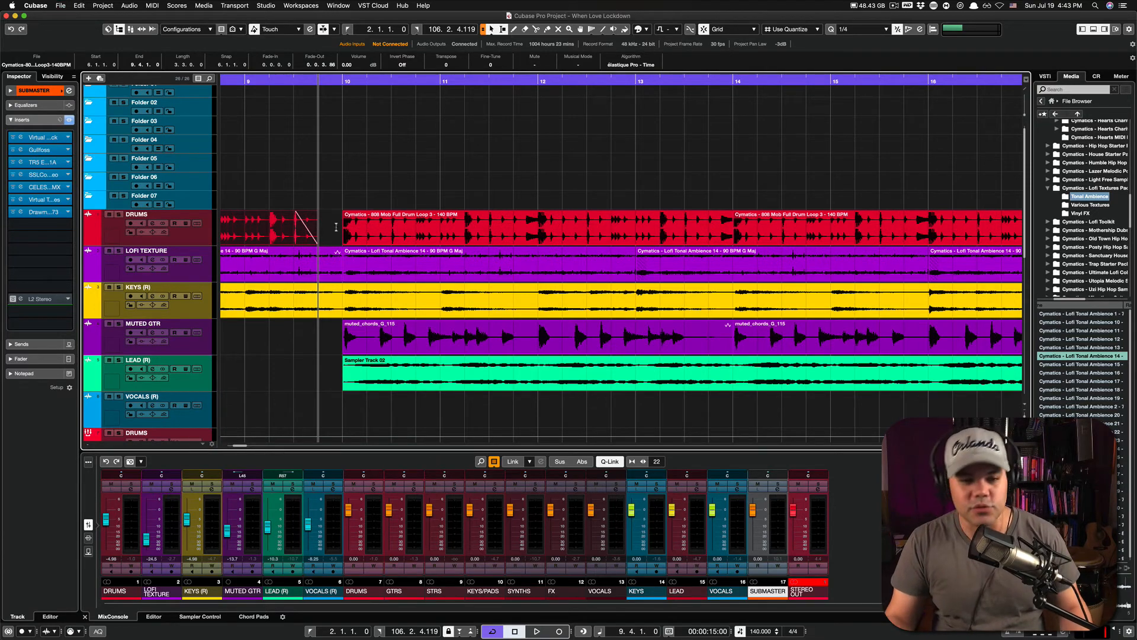
# Step: Review the overall arrangement from the drum intro through the guitar, lead and vocal sections
pyautogui.press('g')
pyautogui.press('g')
pyautogui.press('g')
pyautogui.press('g')
pyautogui.press('g')
pyautogui.press('g')
pyautogui.press('g')
pyautogui.press('g')
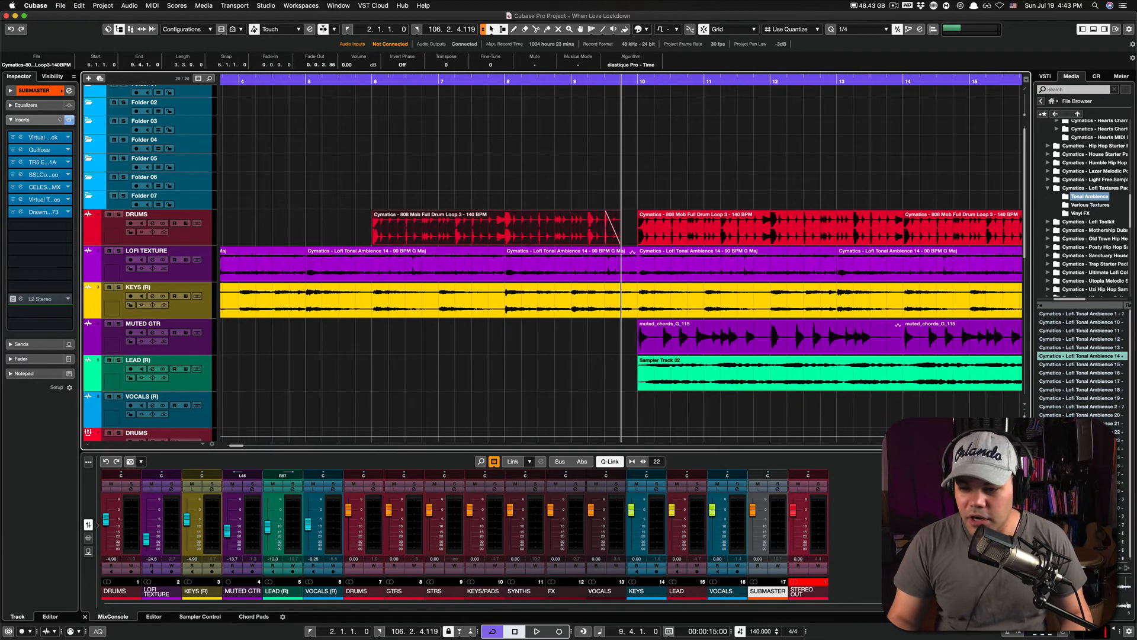
pyautogui.press('g')
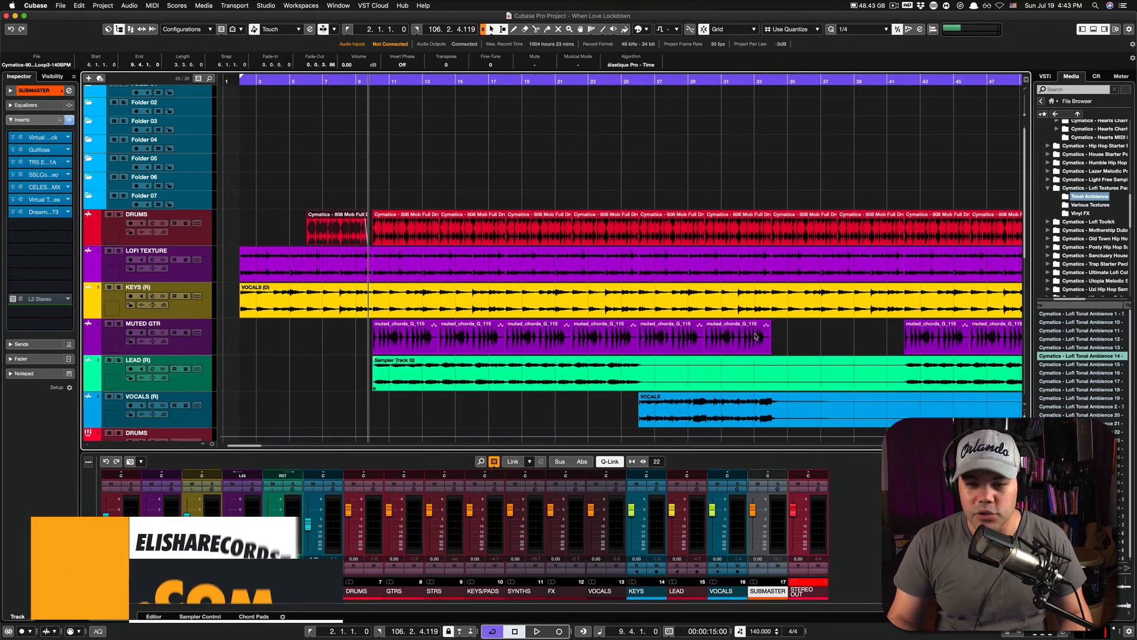
pyautogui.hscroll(10, 674, 314)
pyautogui.scroll(-4, 674, 314)
pyautogui.hscroll(-2, 674, 314)
pyautogui.scroll(2, 674, 314)
pyautogui.hscroll(2, 674, 314)
pyautogui.hscroll(-3, 674, 314)
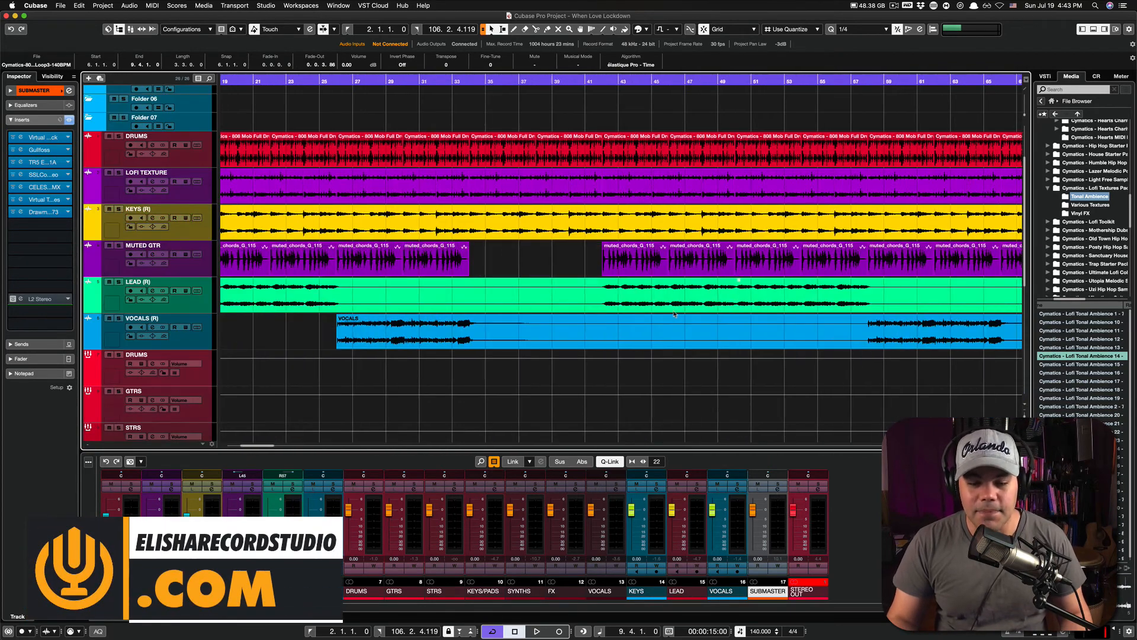
pyautogui.press('g')
pyautogui.press('g')
pyautogui.press('g')
pyautogui.press('g')
pyautogui.press('g')
pyautogui.press('g')
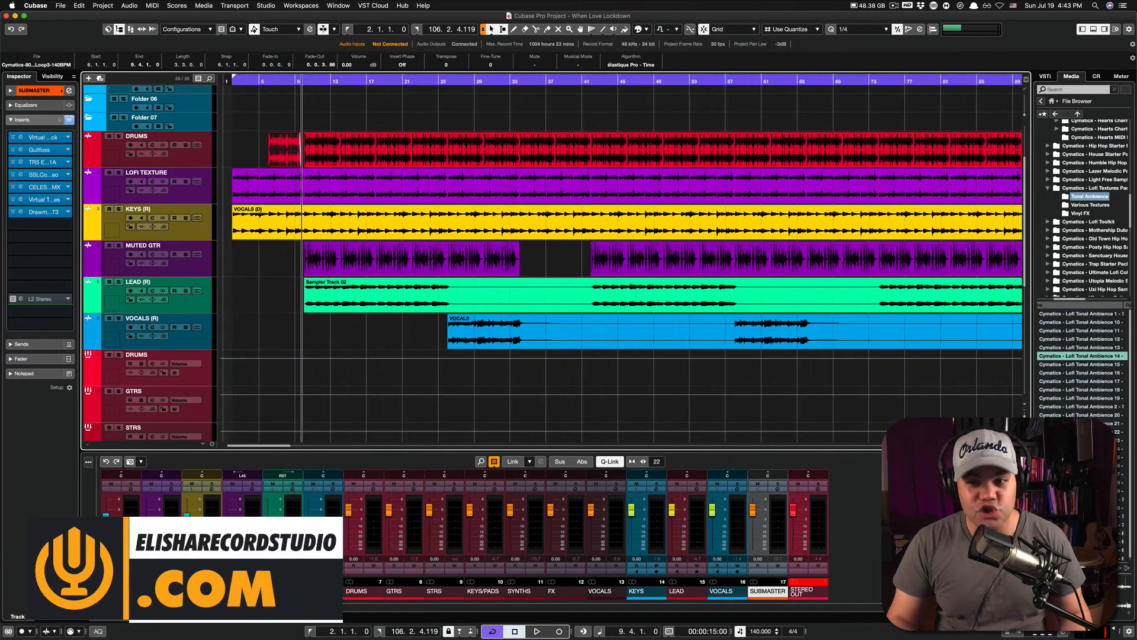